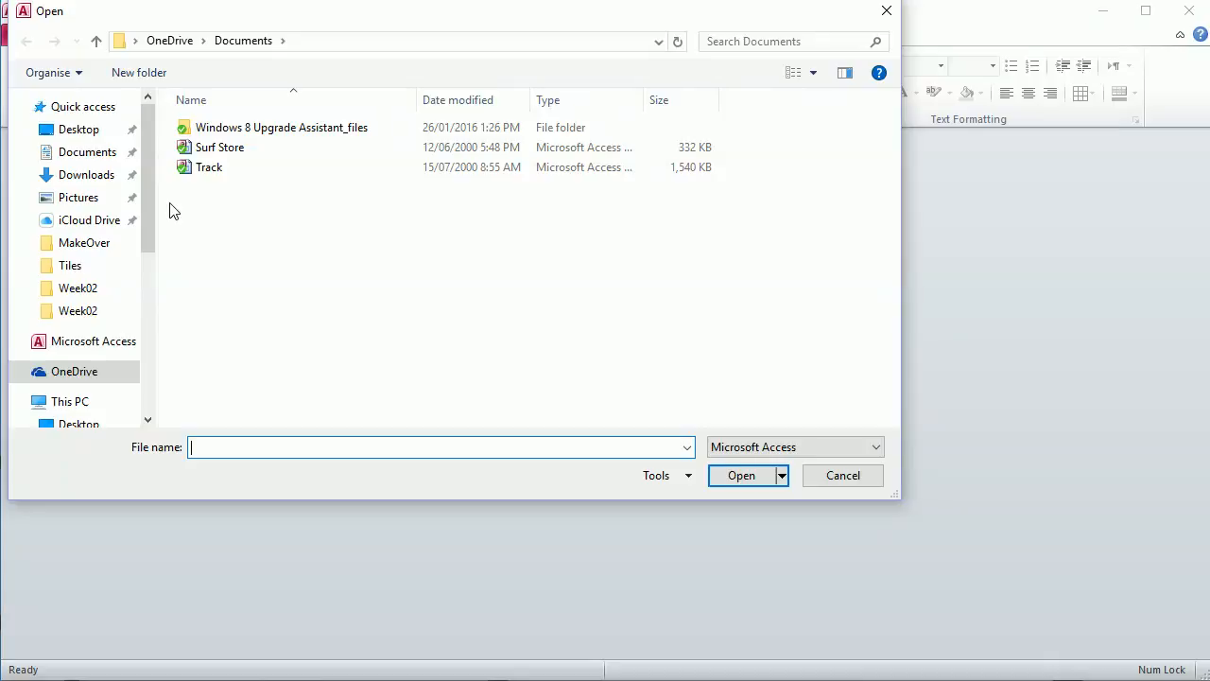
- Open the Surf Store database and enable its active content
{"action": "double_click", "coordinate": [216, 150]}
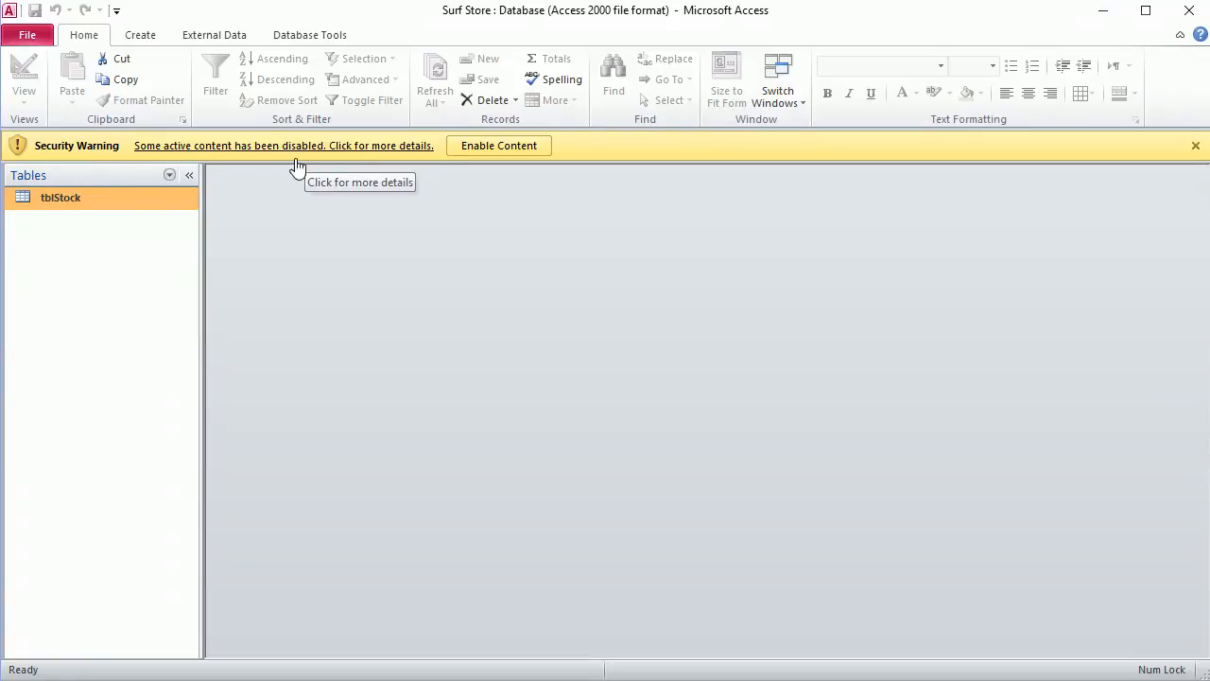
{"action": "left_click", "coordinate": [490, 148]}
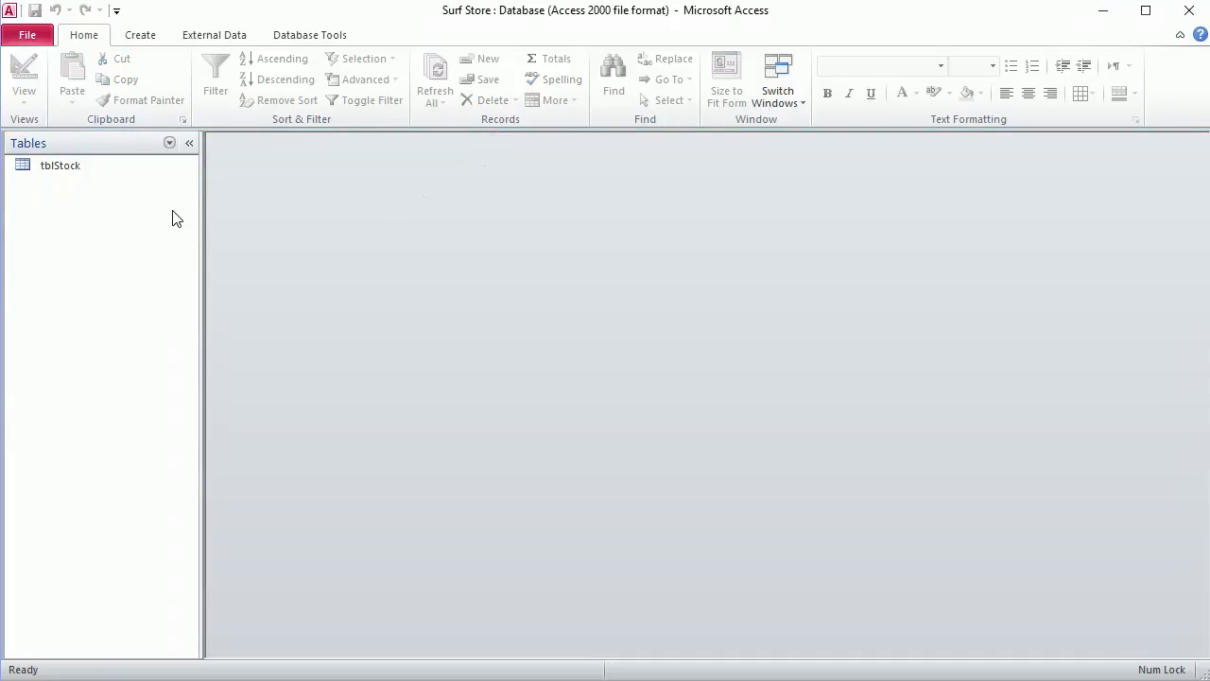
- List all Access objects in the navigation pane and look through the tables, queries, forms and macros
{"action": "left_click", "coordinate": [192, 143]}
{"action": "left_click", "coordinate": [14, 143]}
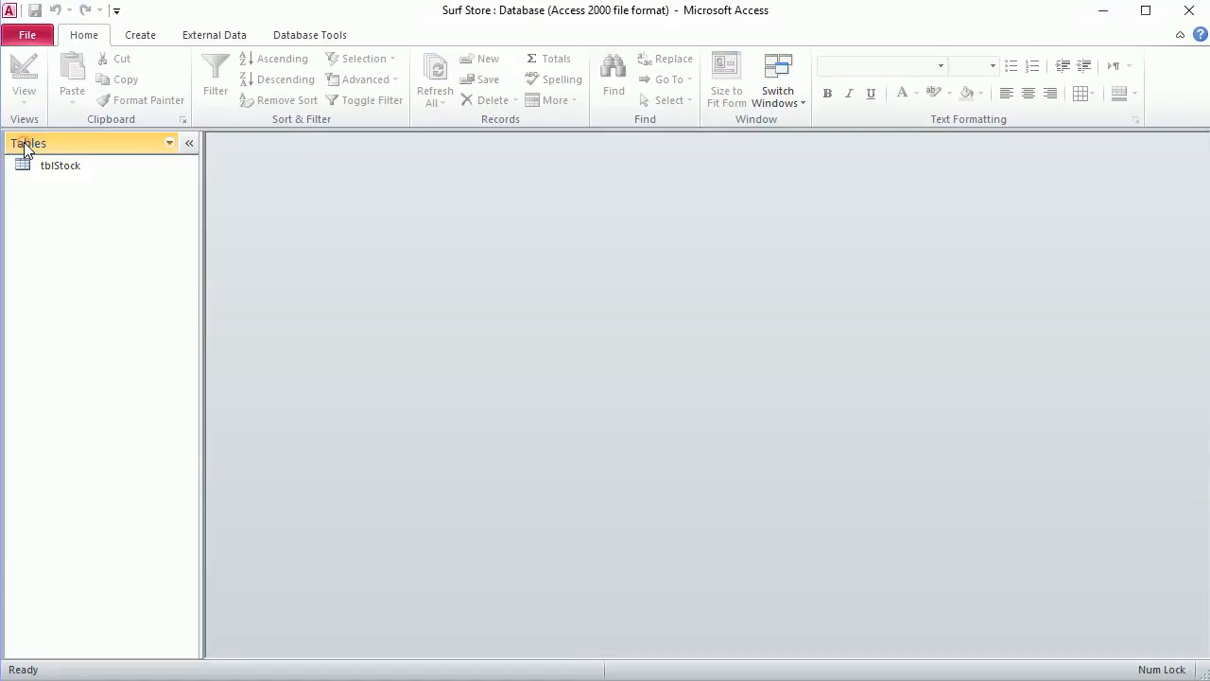
{"action": "left_click", "coordinate": [167, 144]}
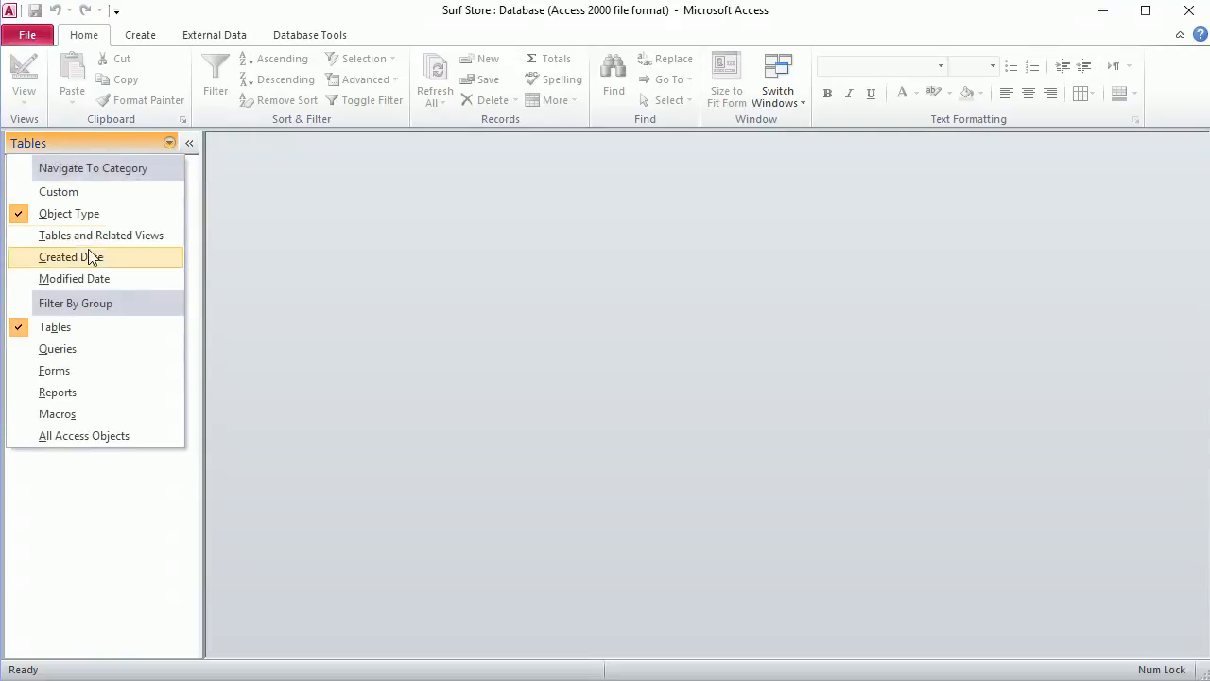
{"action": "left_click", "coordinate": [98, 443]}
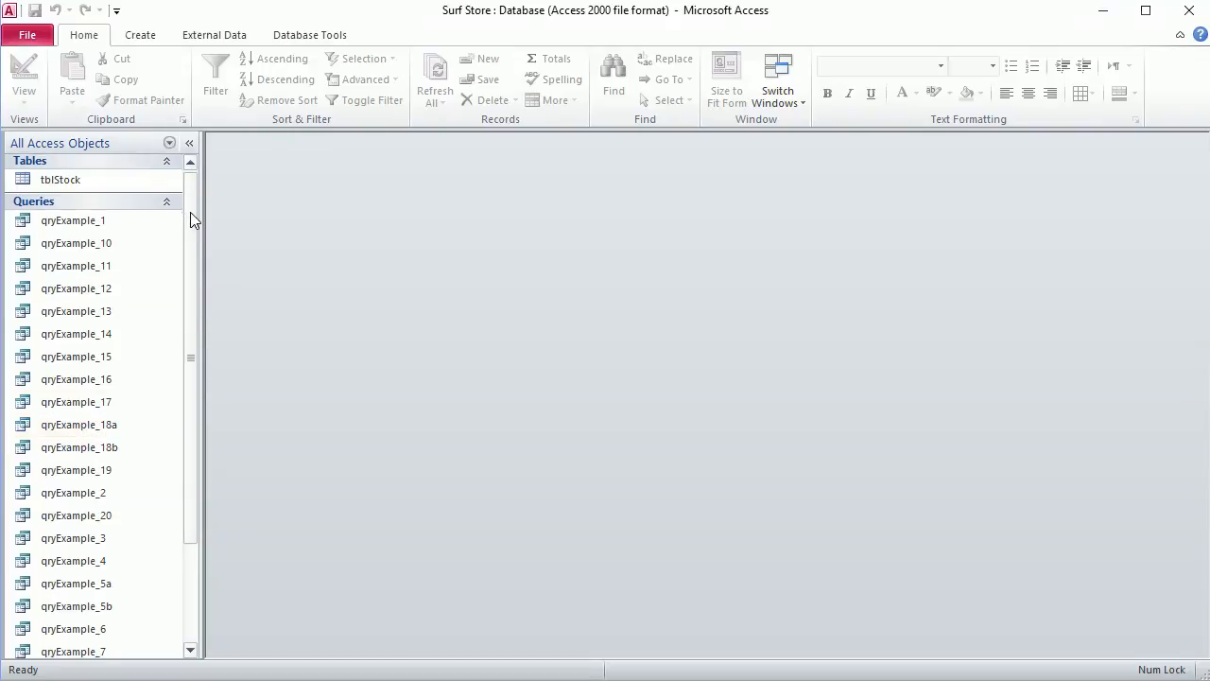
{"action": "left_click_drag", "start_coordinate": [190, 214], "coordinate": [202, 192]}
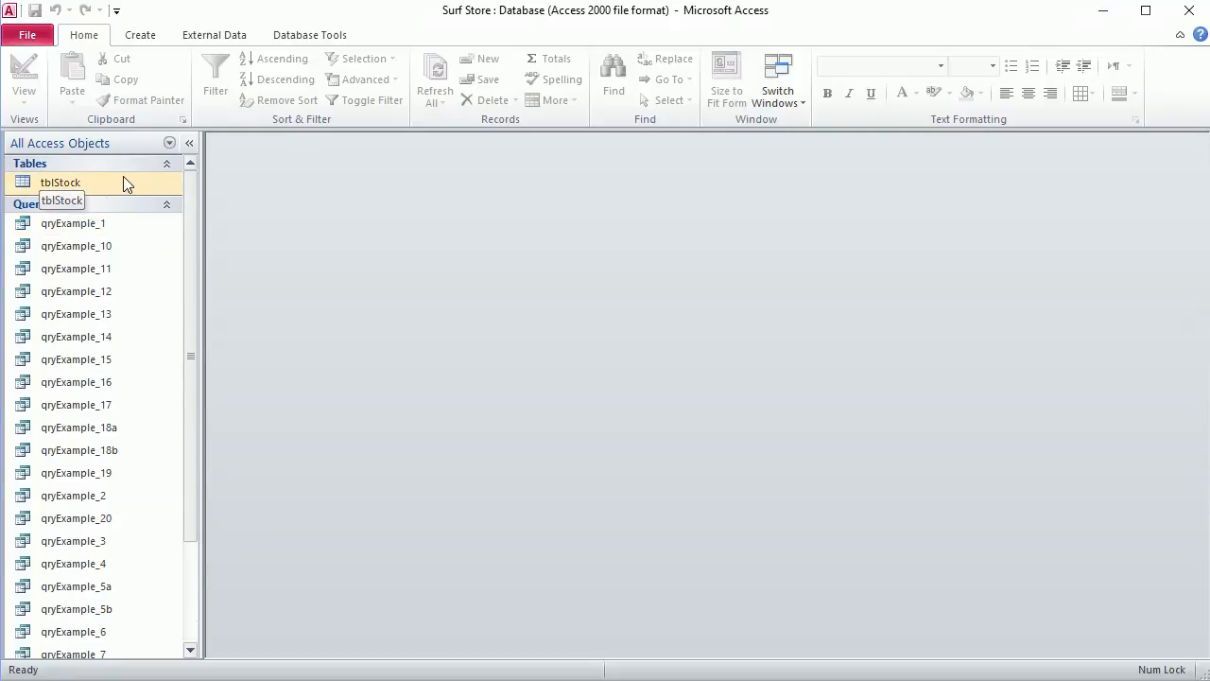
{"action": "scroll", "coordinate": [129, 388], "scroll_direction": "down", "scroll_amount": 3}
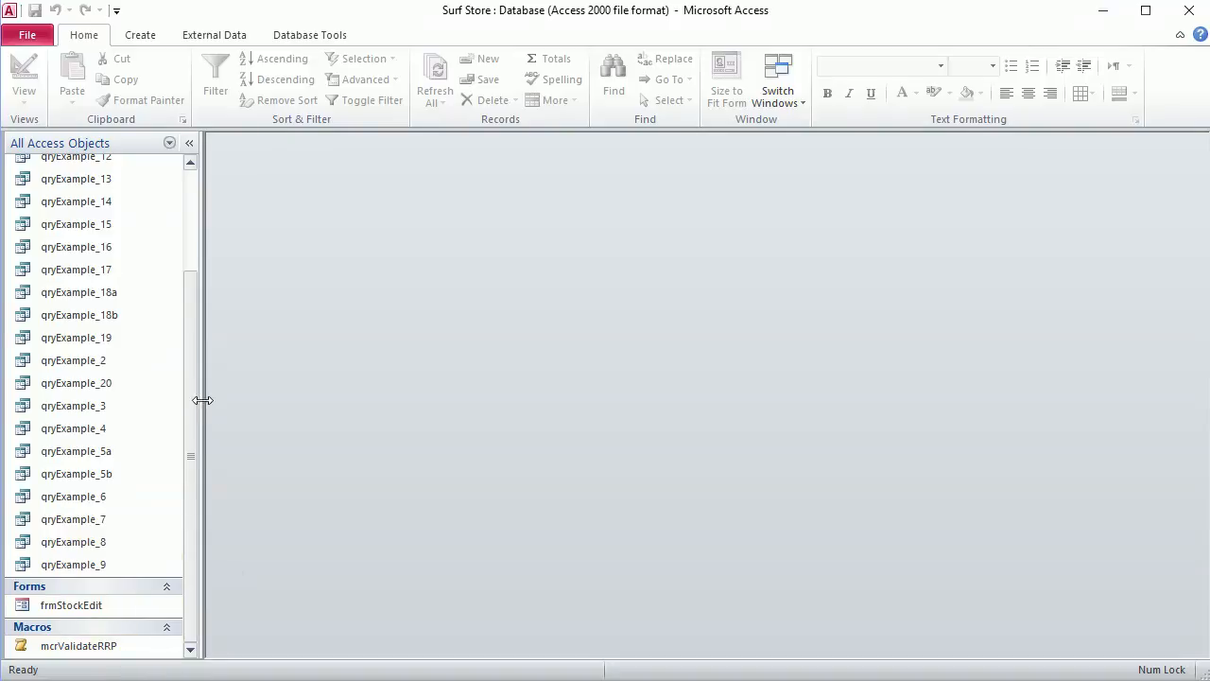
{"action": "left_click_drag", "start_coordinate": [185, 378], "coordinate": [208, 273]}
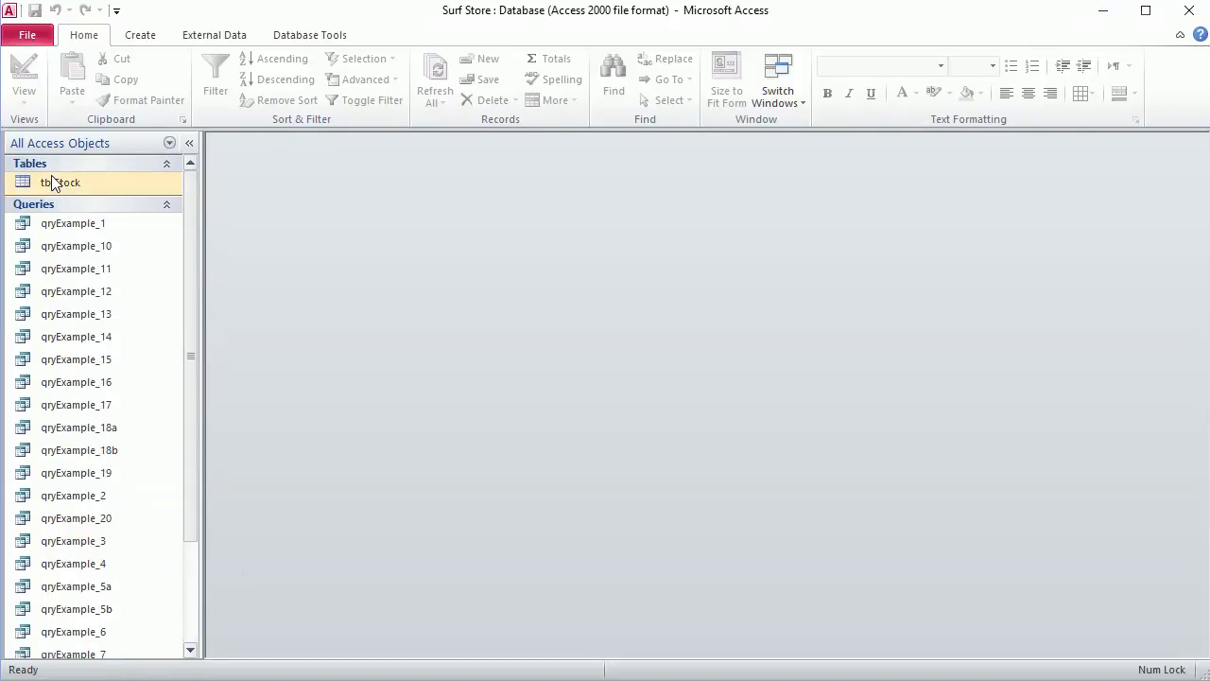
- Open the tblStock table and look through its records
{"action": "left_click", "coordinate": [51, 183]}
{"action": "double_click", "coordinate": [51, 182]}
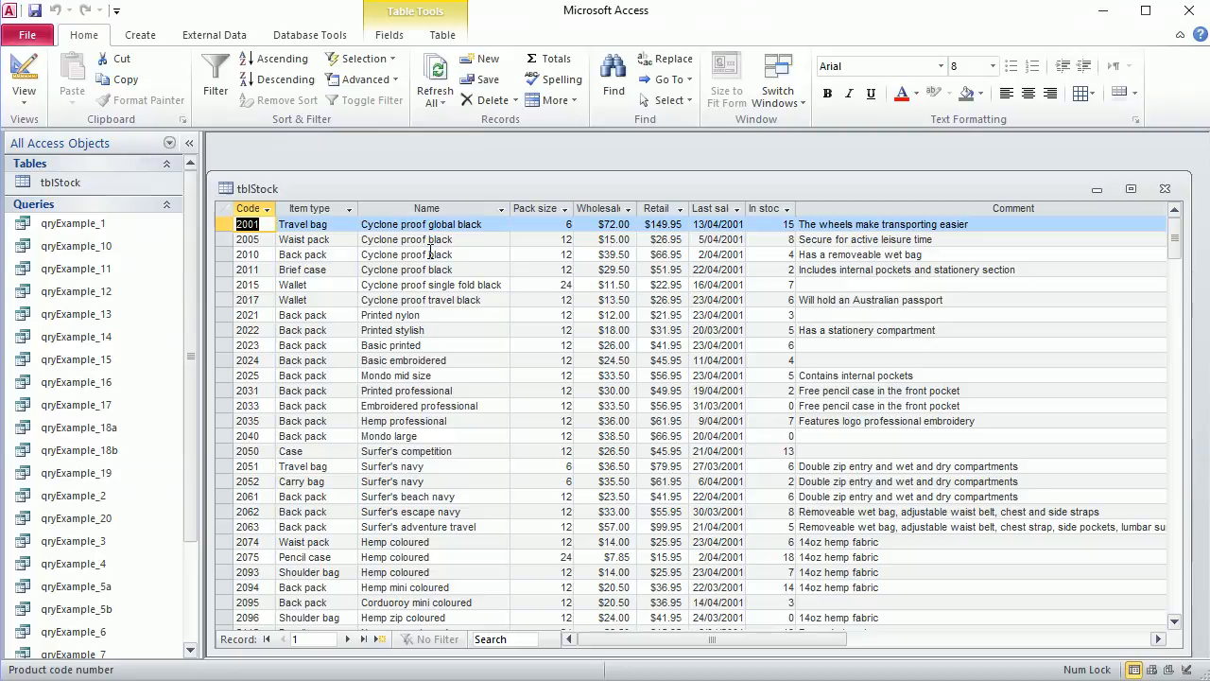
{"action": "scroll", "coordinate": [775, 287], "scroll_direction": "down", "scroll_amount": 14}
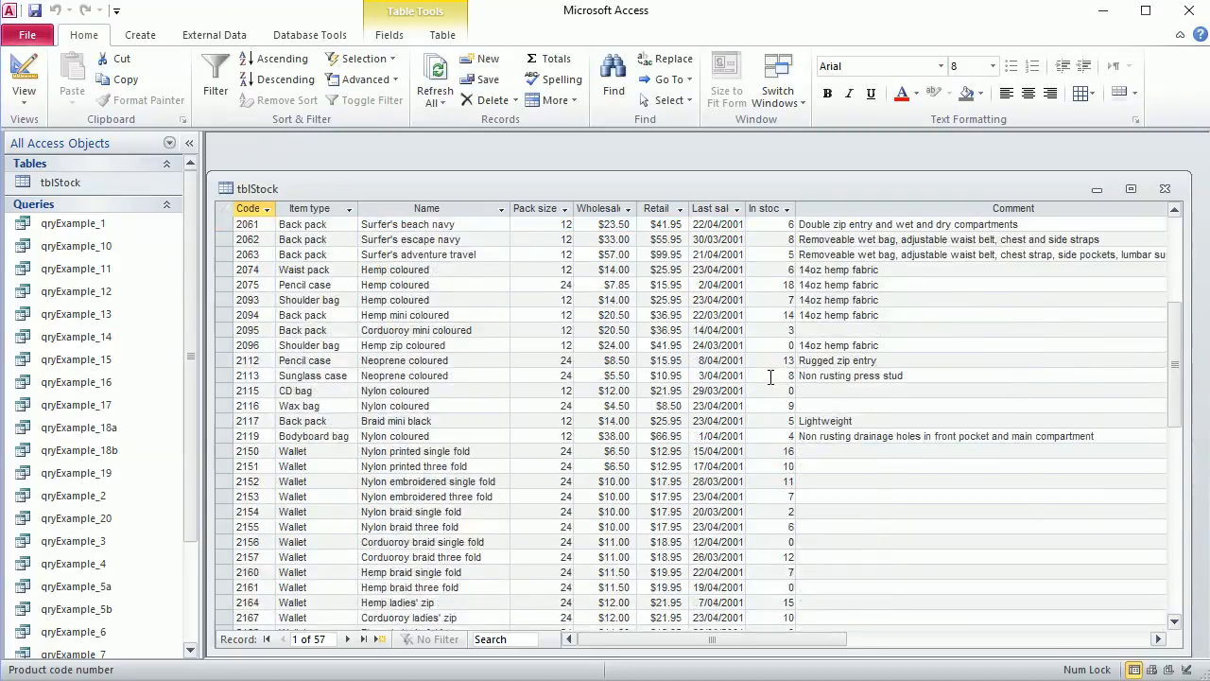
{"action": "scroll", "coordinate": [750, 397], "scroll_direction": "up", "scroll_amount": 14}
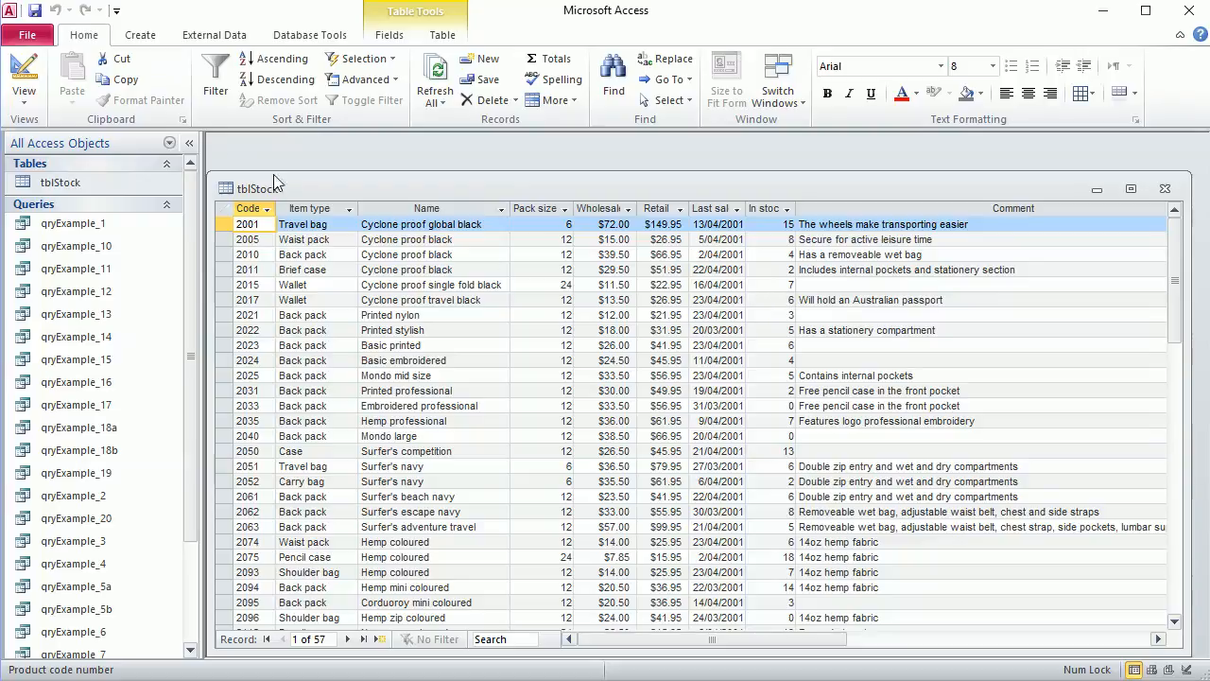
- Open the database relationships and add the tblStock table to the layout
{"action": "left_click", "coordinate": [298, 41]}
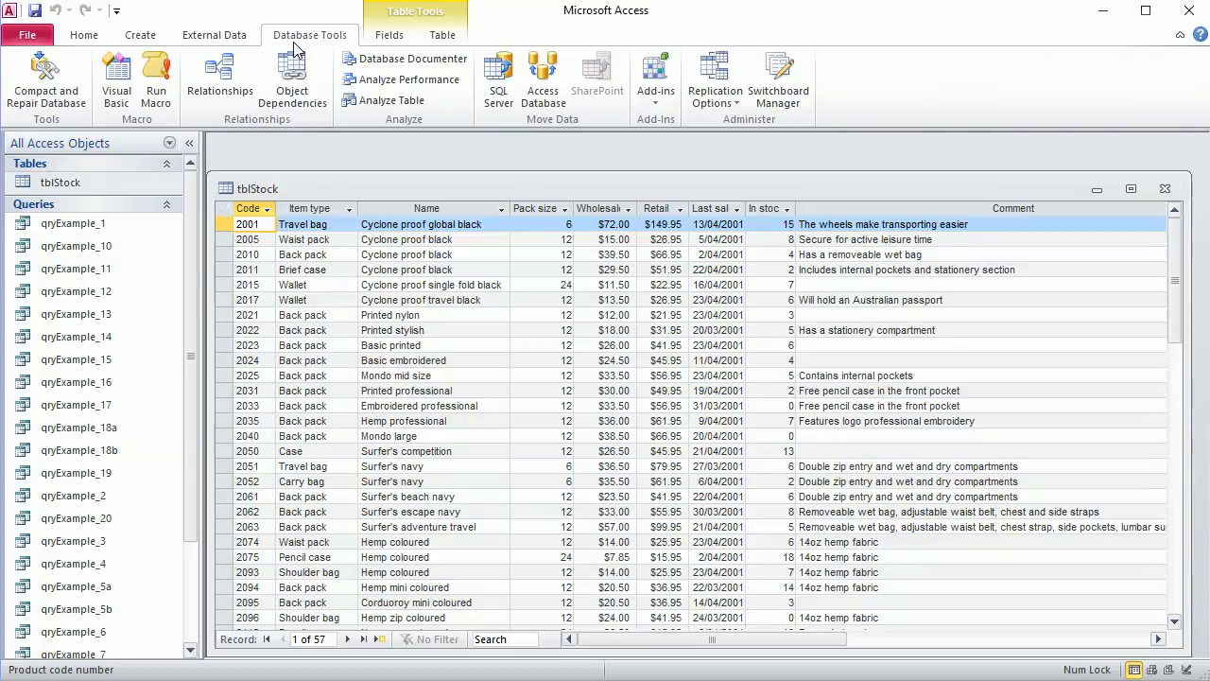
{"action": "left_click", "coordinate": [239, 77]}
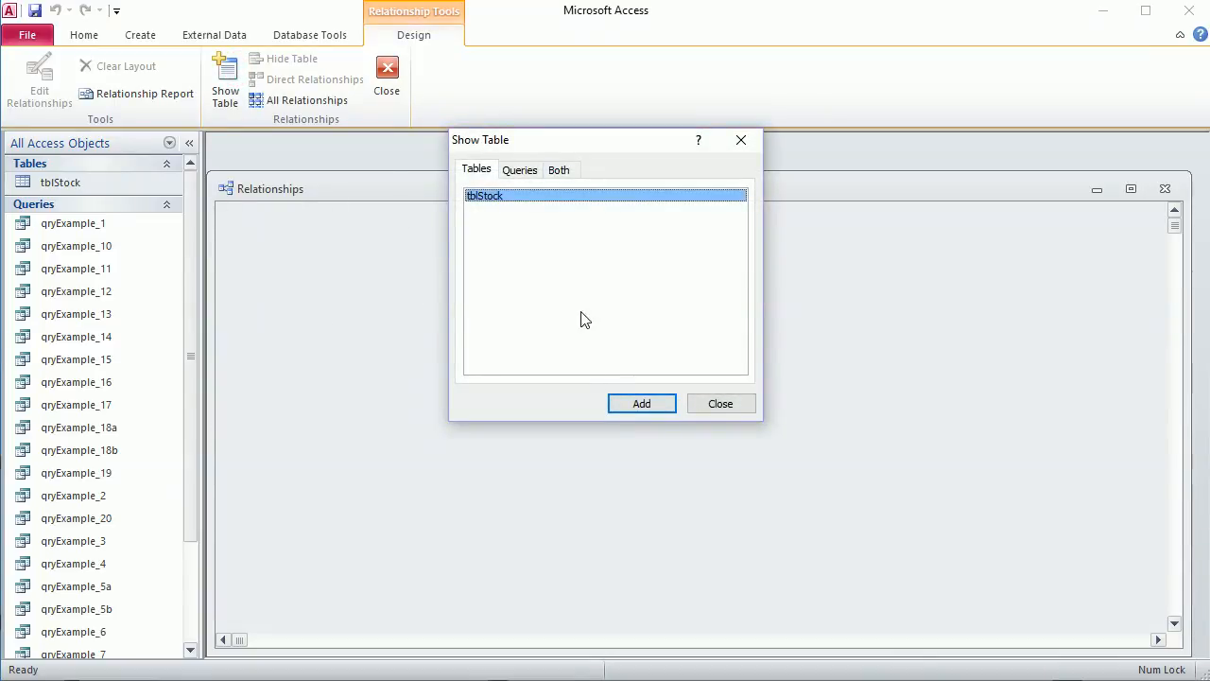
{"action": "left_click", "coordinate": [643, 403]}
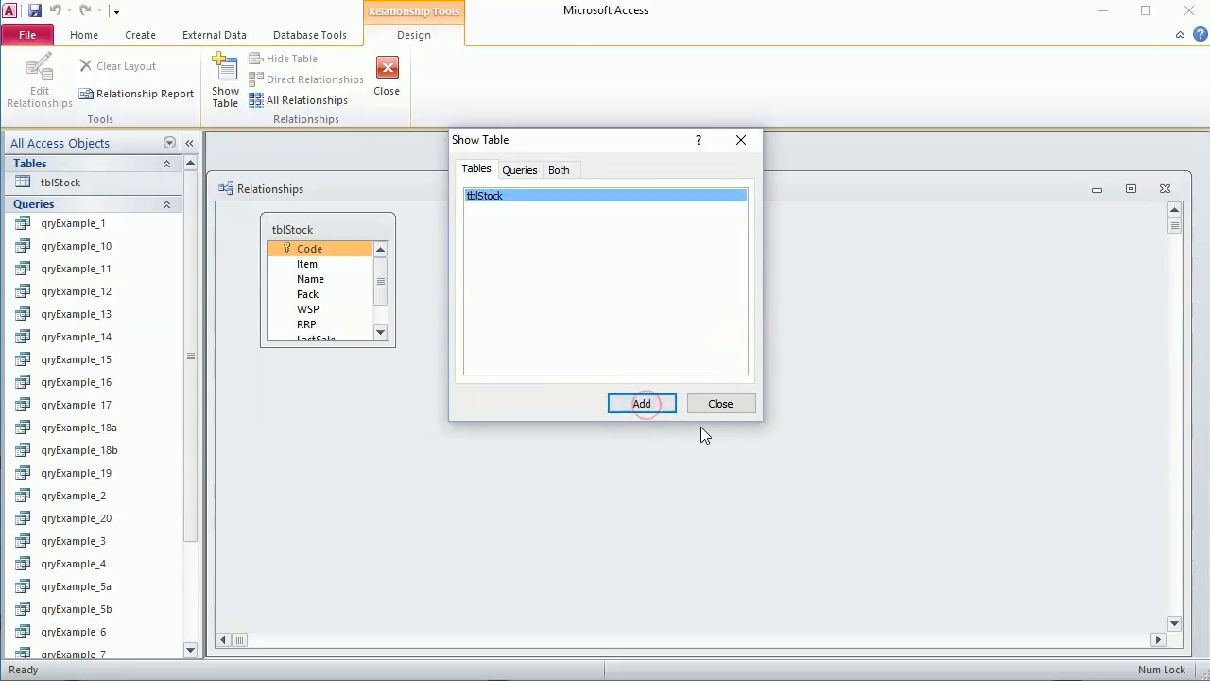
{"action": "left_click", "coordinate": [725, 404]}
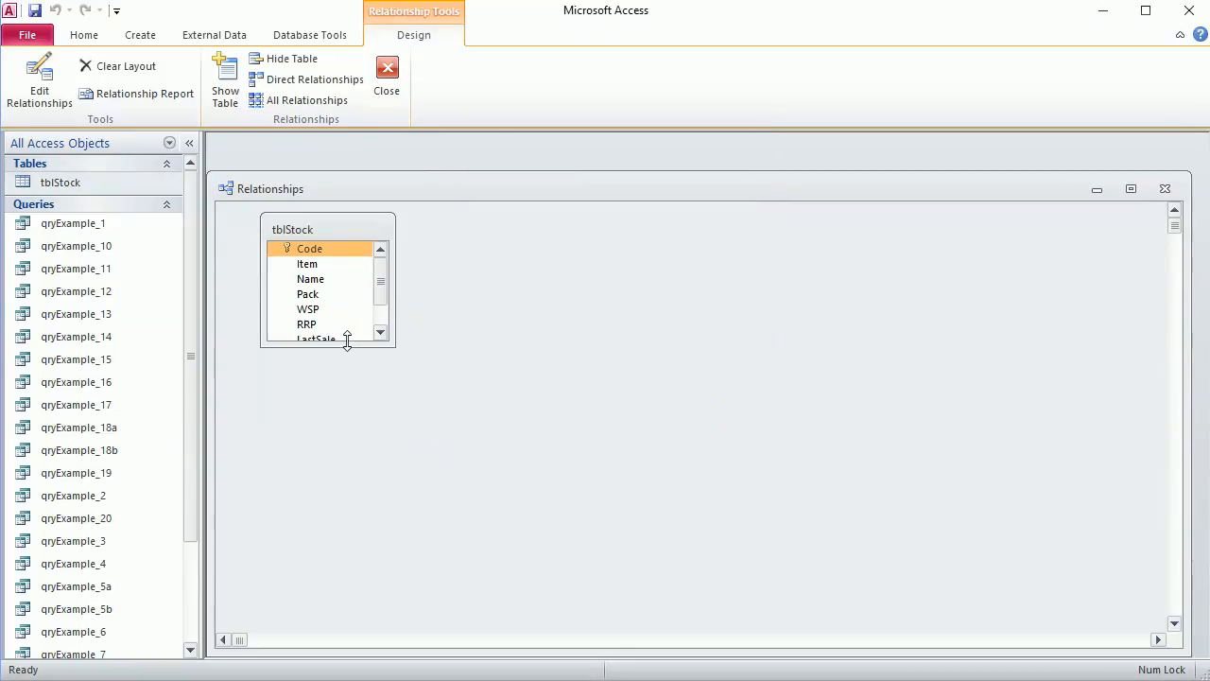
- Enlarge the tblStock field list to fit all its fields, and close the relationships with the layout saved
{"action": "left_click_drag", "start_coordinate": [346, 346], "coordinate": [338, 457]}
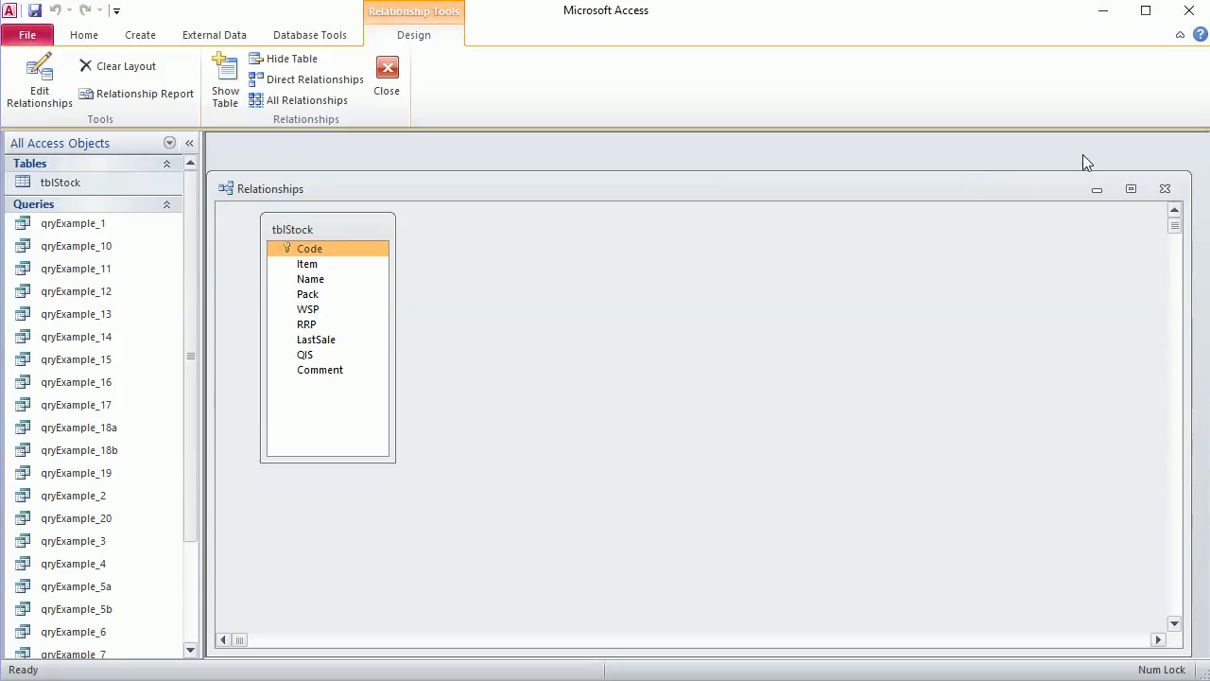
{"action": "left_click", "coordinate": [1169, 188]}
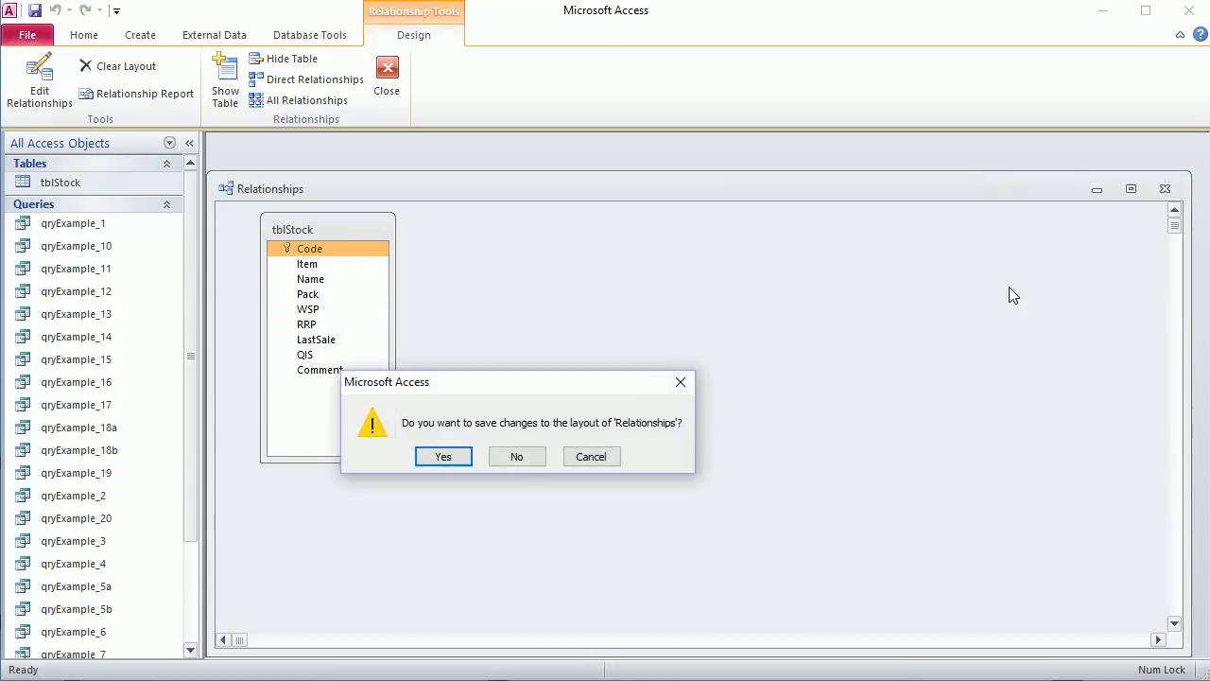
{"action": "left_click", "coordinate": [442, 457]}
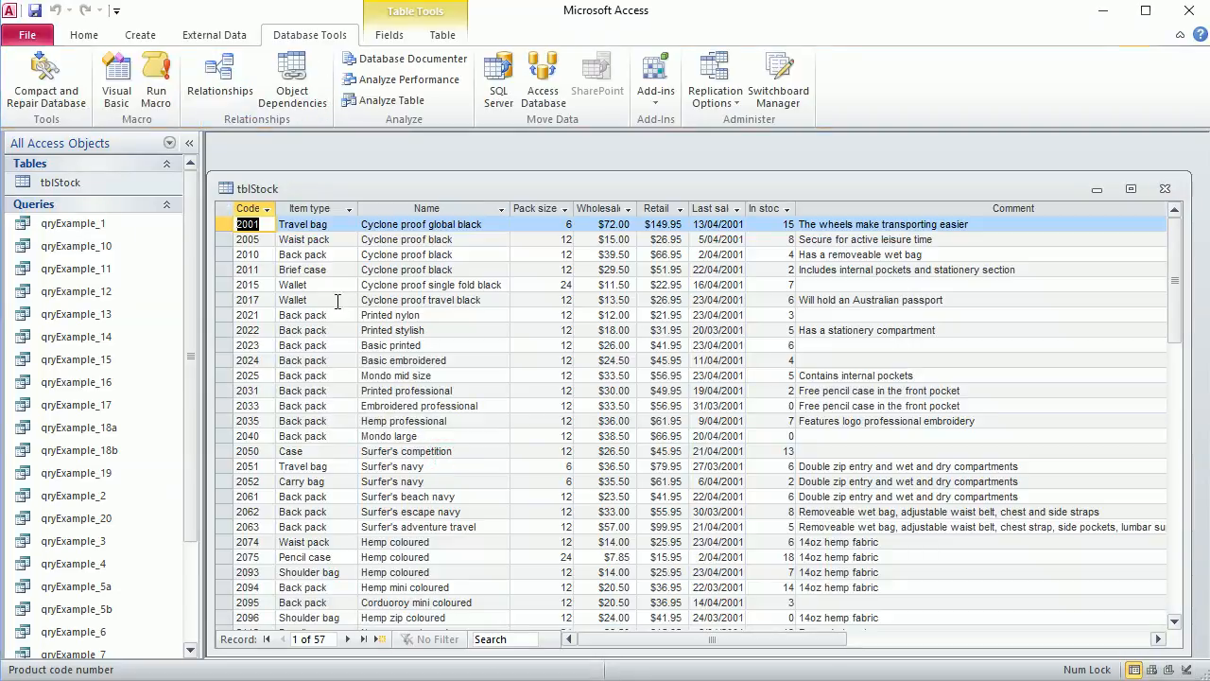
- Open tblStock in Design view and examine the properties of the Item, Name and Pack fields
{"action": "right_click", "coordinate": [80, 186]}
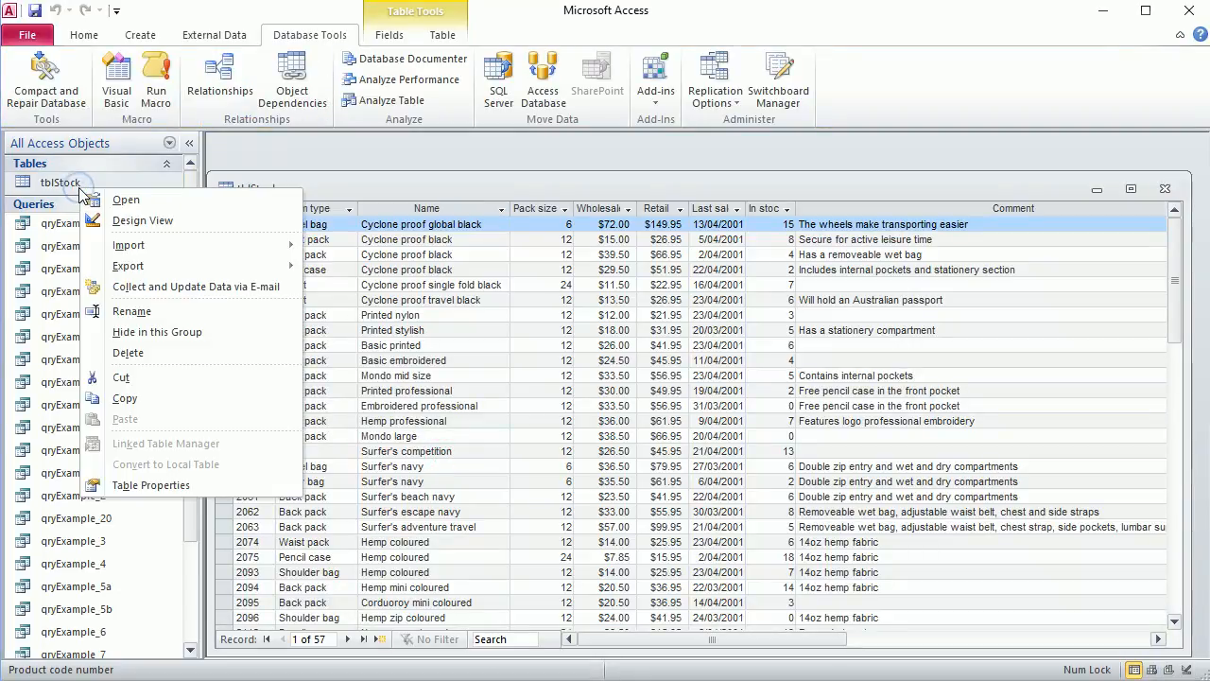
{"action": "left_click", "coordinate": [142, 224]}
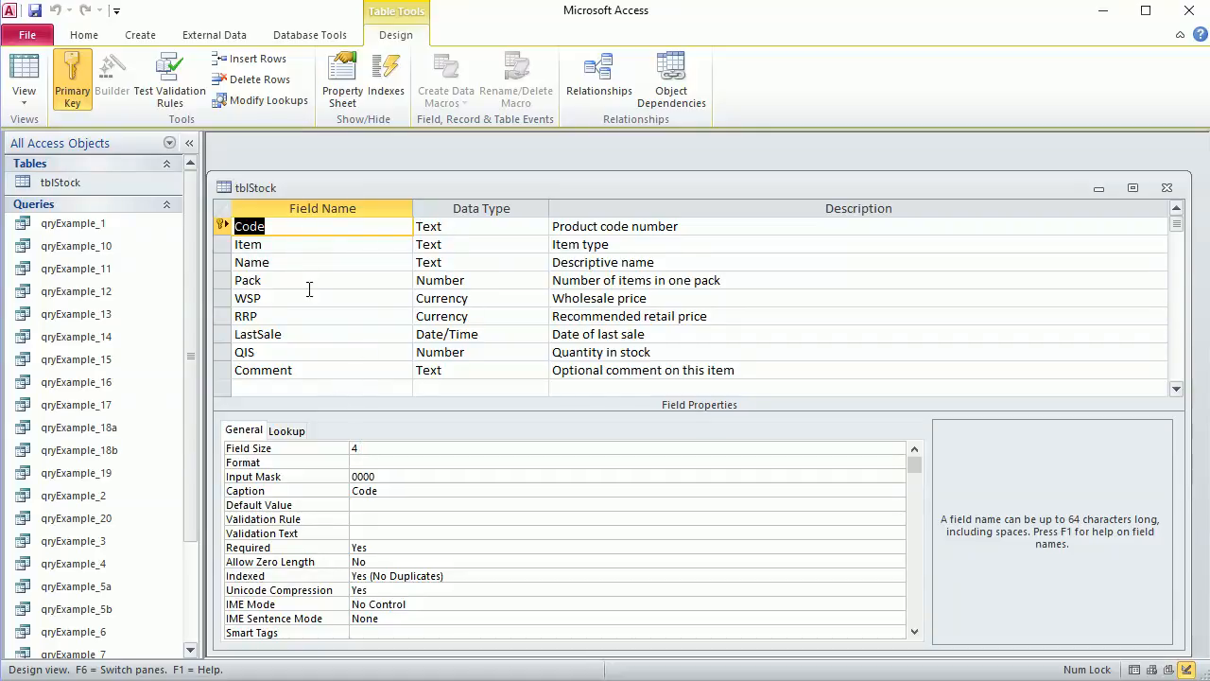
{"action": "left_click", "coordinate": [276, 243]}
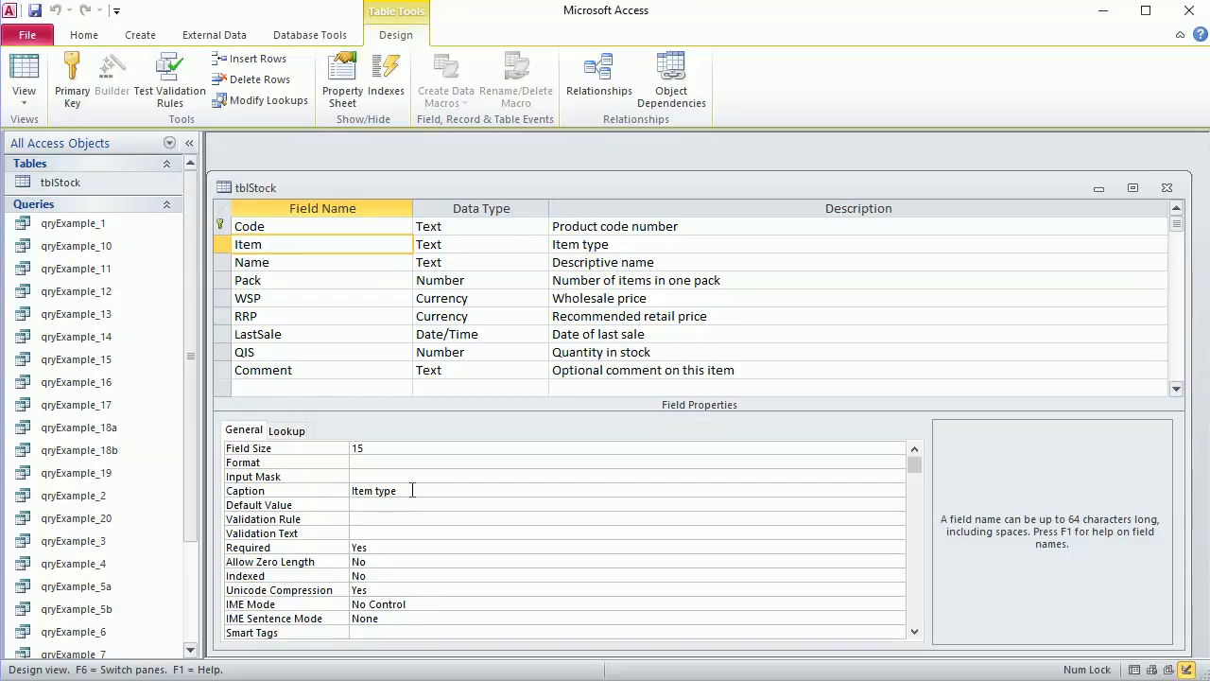
{"action": "left_click", "coordinate": [316, 264]}
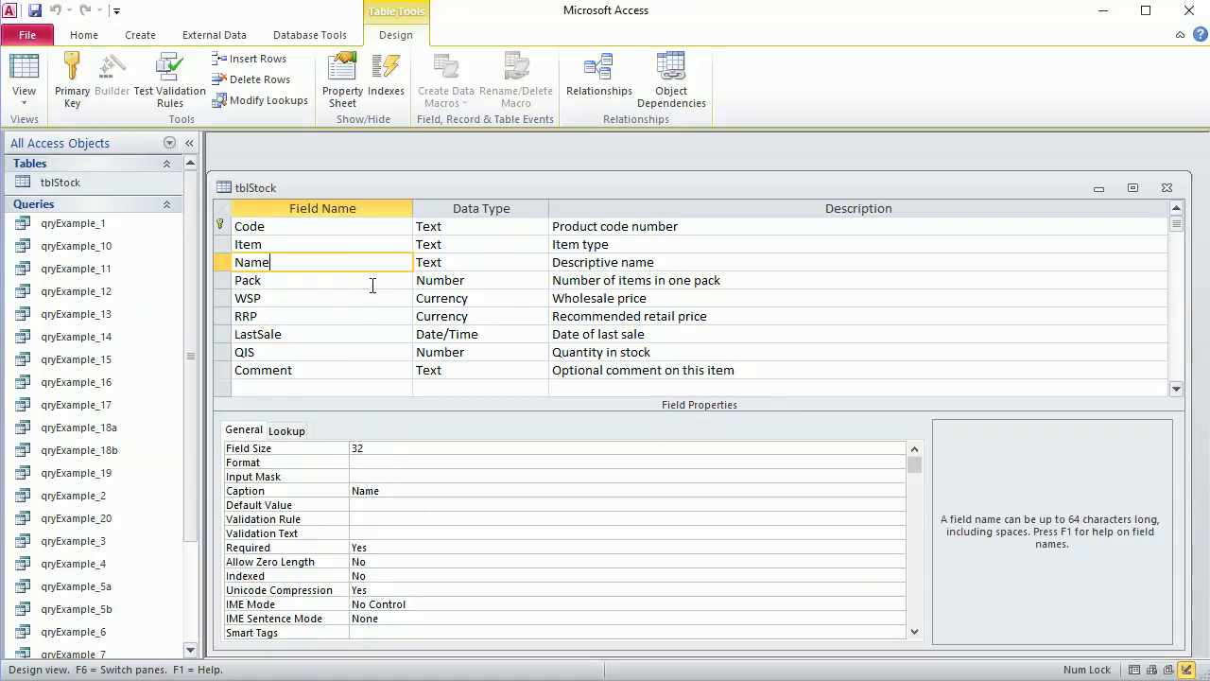
{"action": "left_click", "coordinate": [304, 281]}
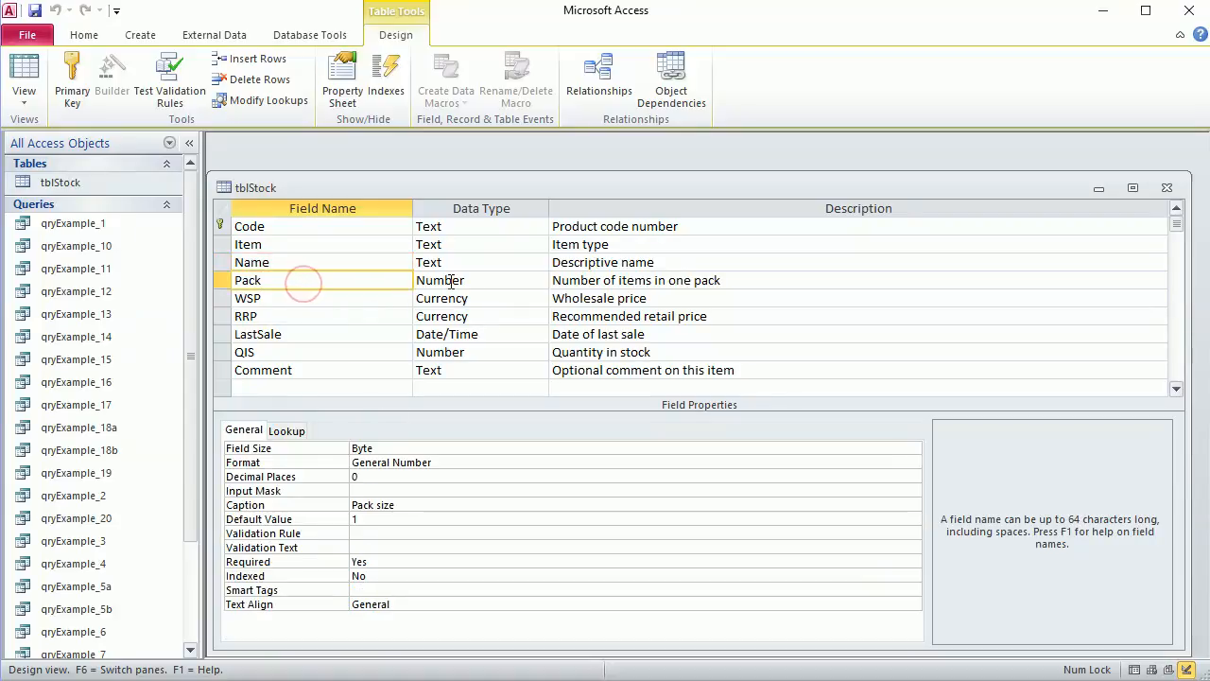
- Examine the available field sizes and number formats for the Pack field
{"action": "left_click", "coordinate": [392, 449]}
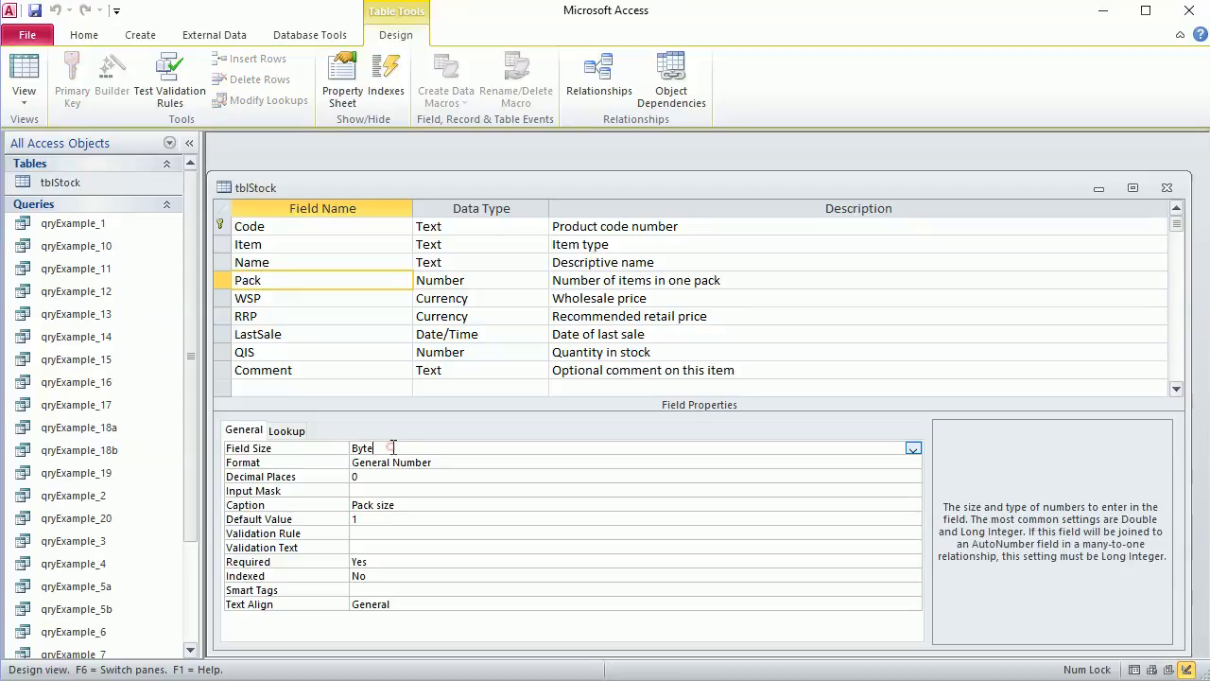
{"action": "left_click", "coordinate": [913, 449]}
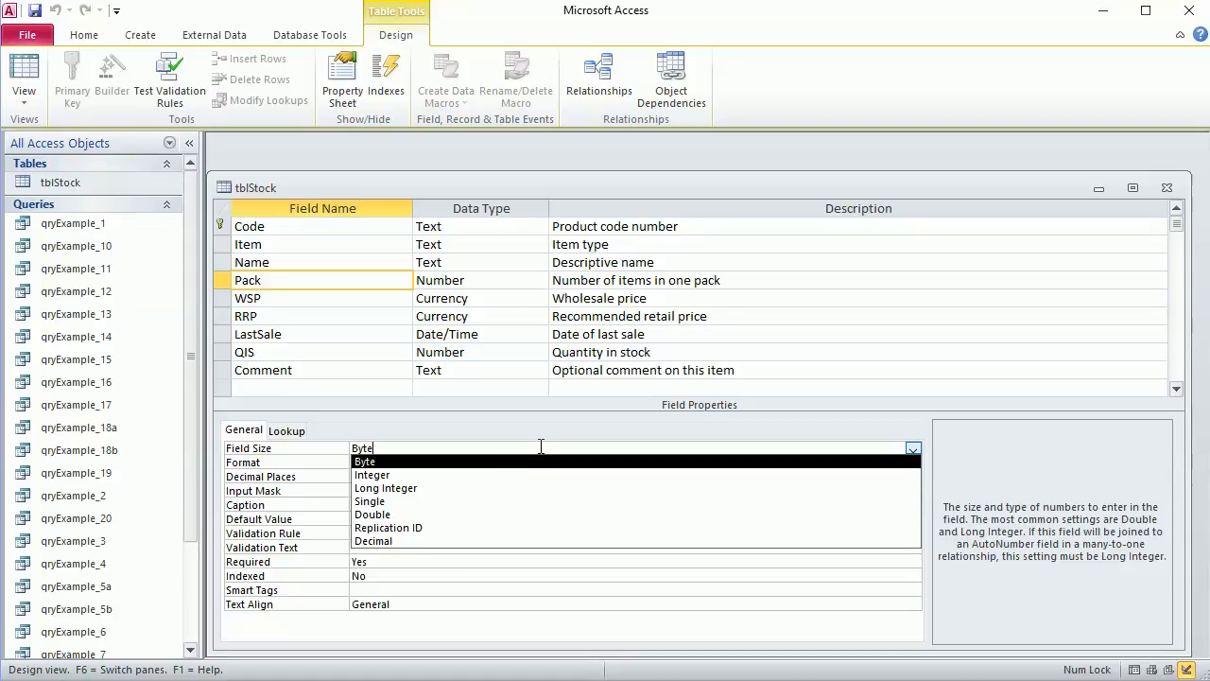
{"action": "left_click", "coordinate": [301, 446]}
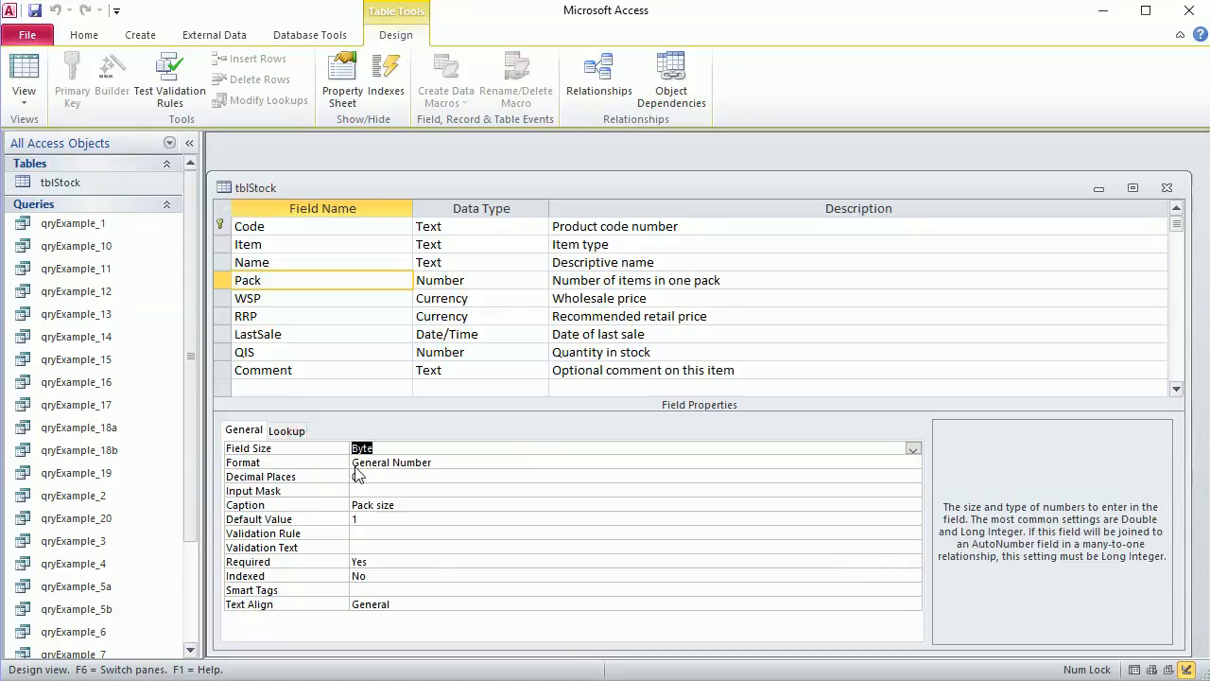
{"action": "left_click", "coordinate": [582, 459]}
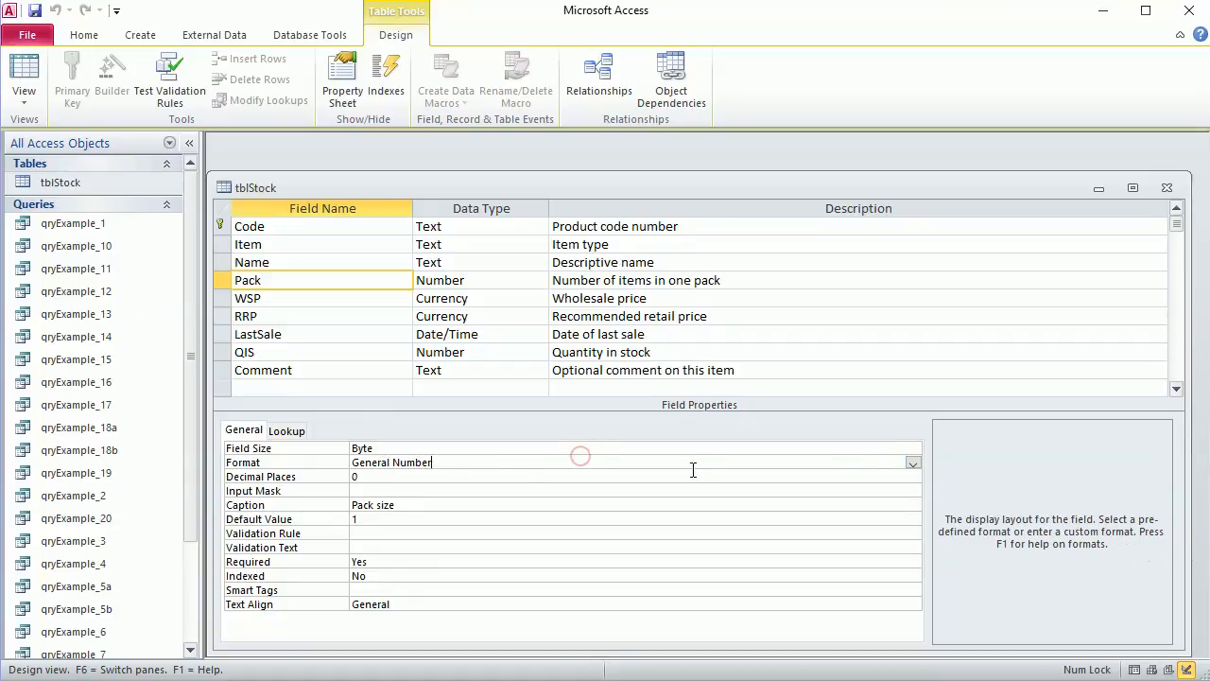
{"action": "left_click", "coordinate": [913, 463]}
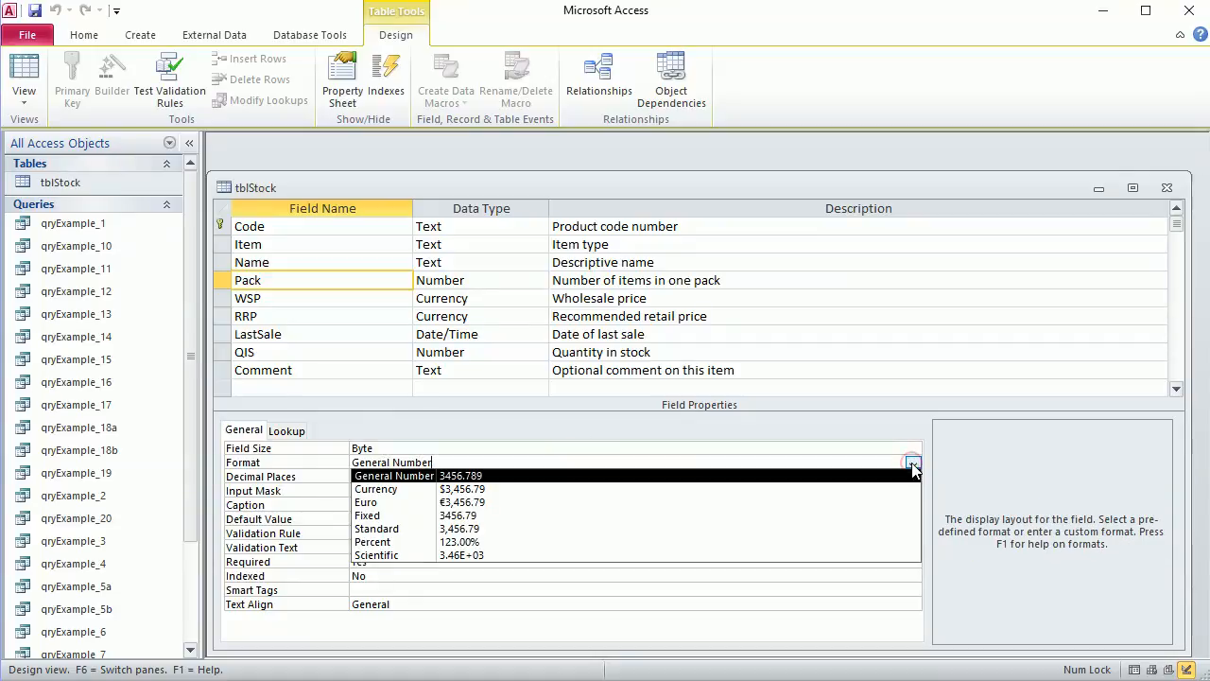
{"action": "left_click", "coordinate": [914, 465]}
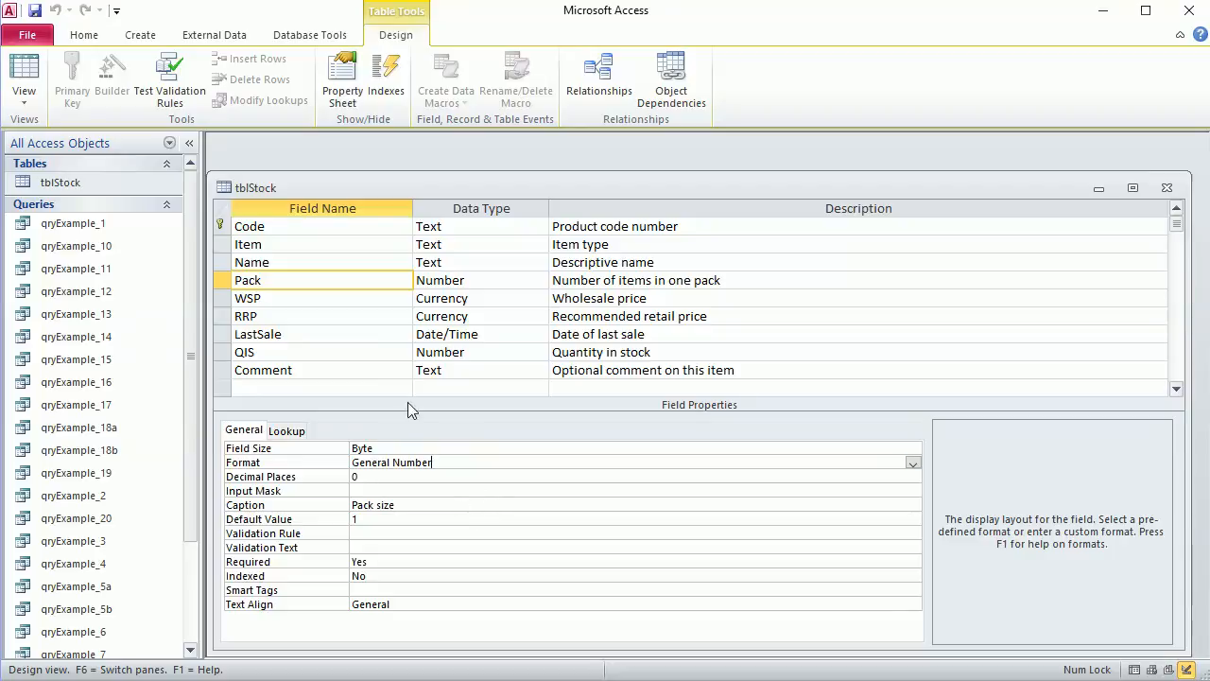
- Examine the WSP field's properties and the available date formats for the LastSale field
{"action": "left_click", "coordinate": [340, 303]}
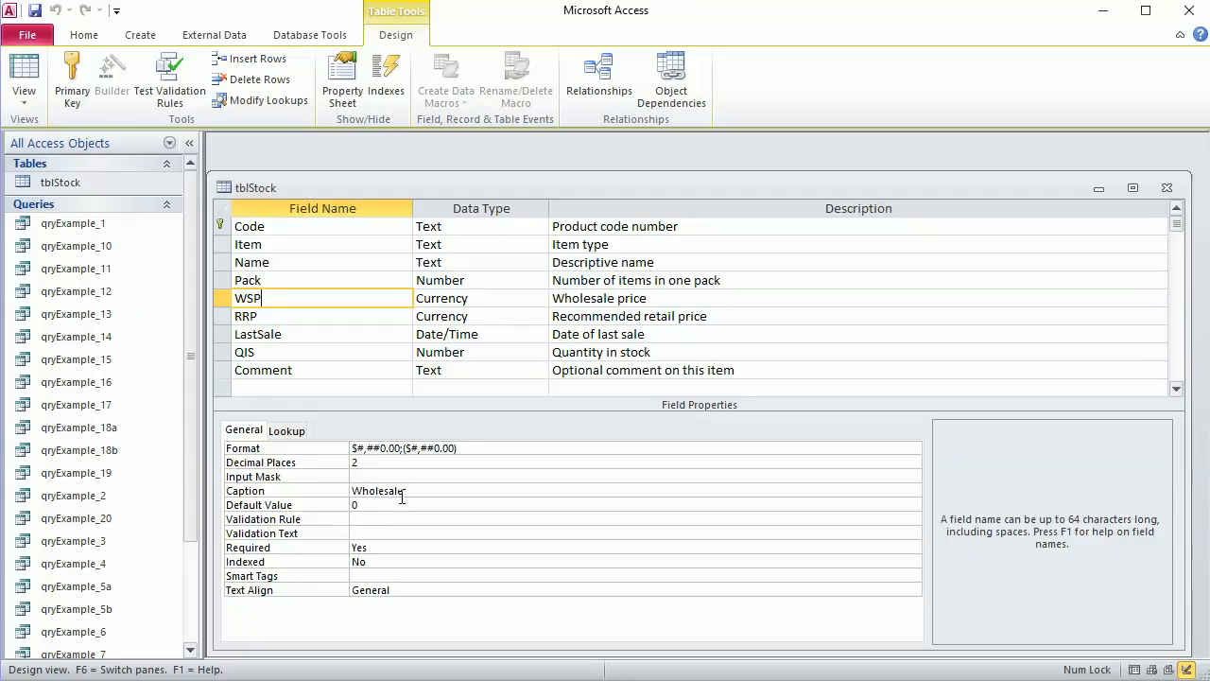
{"action": "double_click", "coordinate": [268, 301]}
{"action": "left_click", "coordinate": [304, 337]}
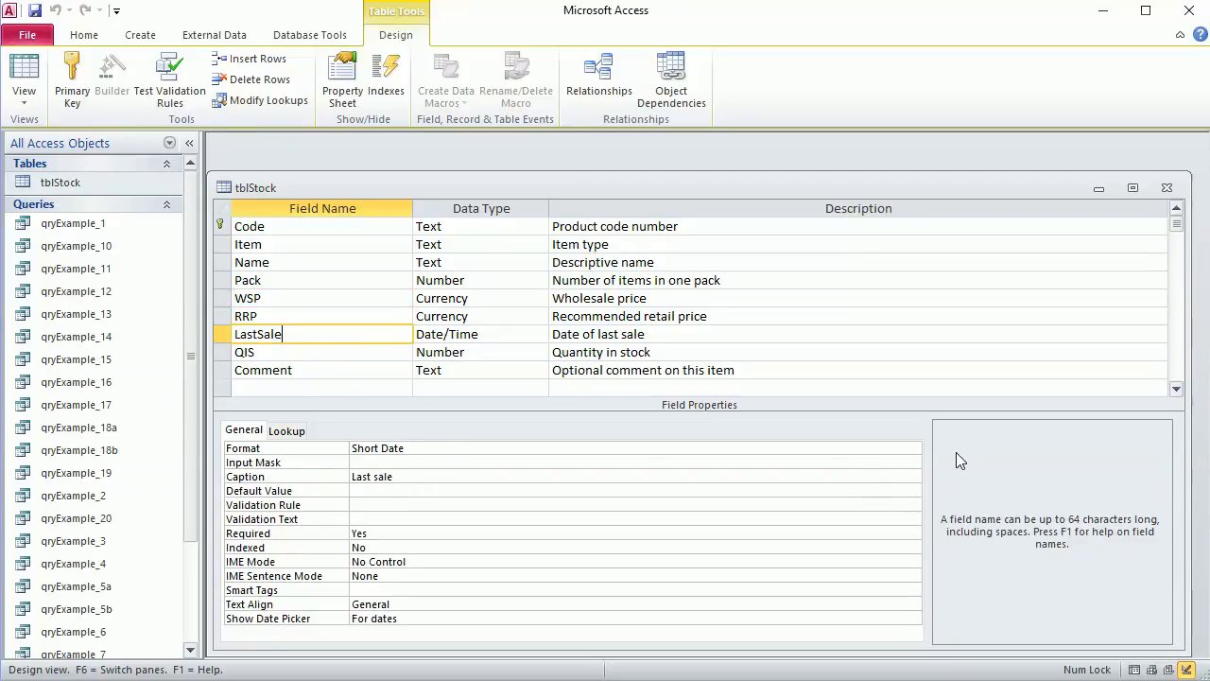
{"action": "left_click", "coordinate": [914, 452]}
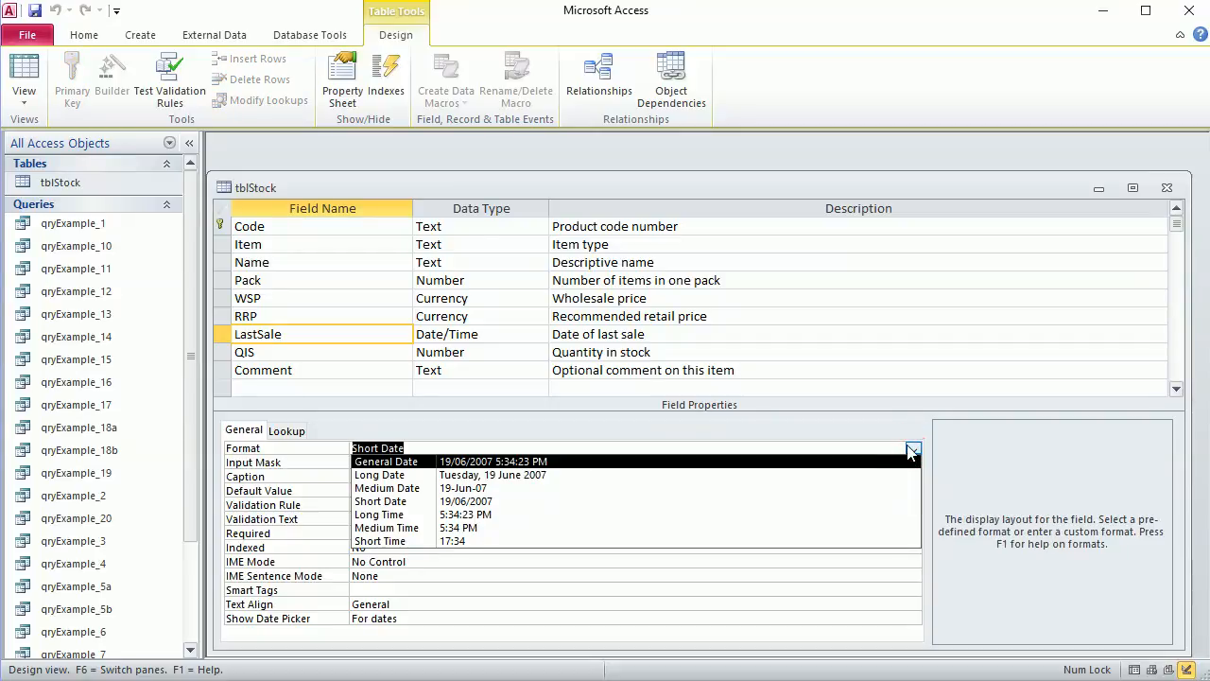
{"action": "left_click", "coordinate": [854, 423]}
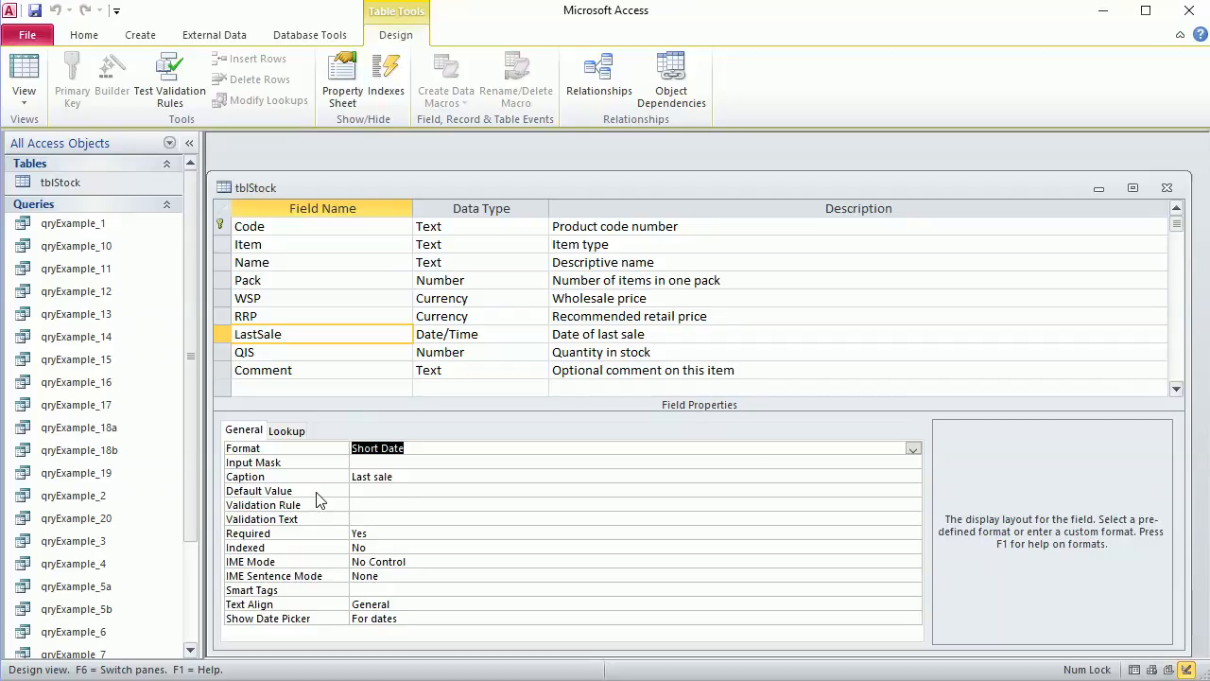
- Try =now() as the default value of the LastSale field, and clear the entry
{"action": "left_click", "coordinate": [387, 491]}
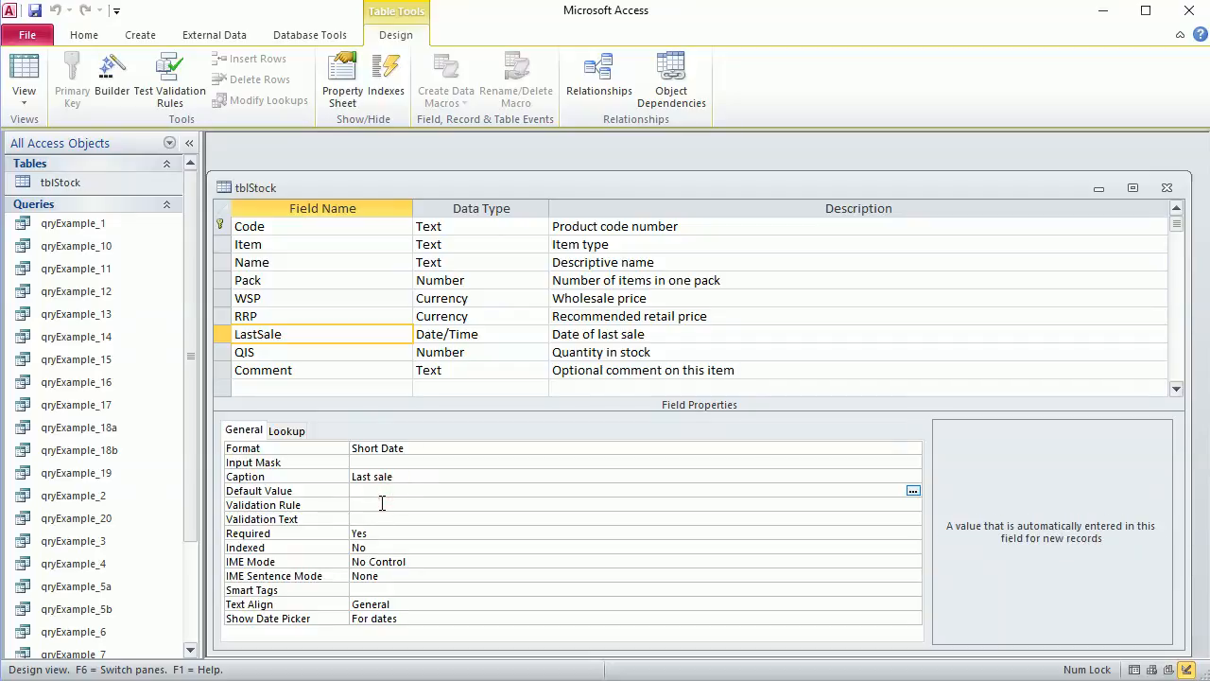
{"action": "type", "text": "=now()"}
{"action": "left_click_drag", "start_coordinate": [399, 494], "coordinate": [329, 491]}
{"action": "key", "text": "Delete"}
- Examine the properties of the Comment field
{"action": "left_click", "coordinate": [316, 370]}
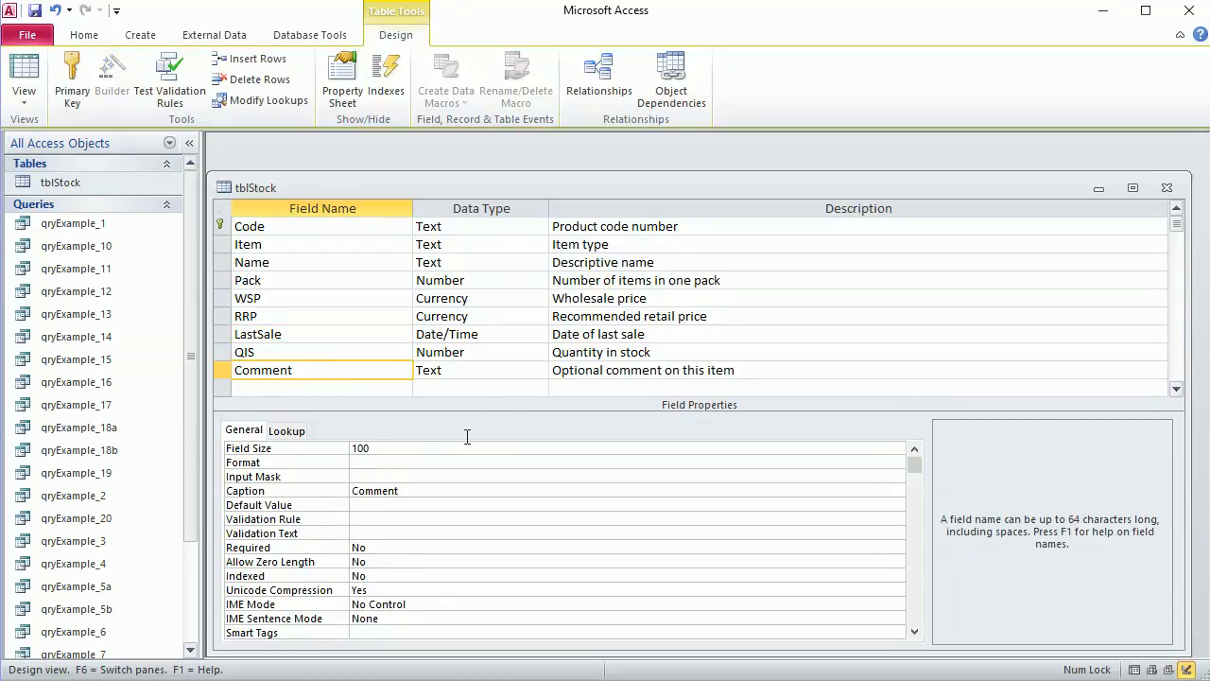
- Examine the field properties of the QIS field and the Code primary key field in the tblStock design
{"action": "left_click", "coordinate": [328, 357]}
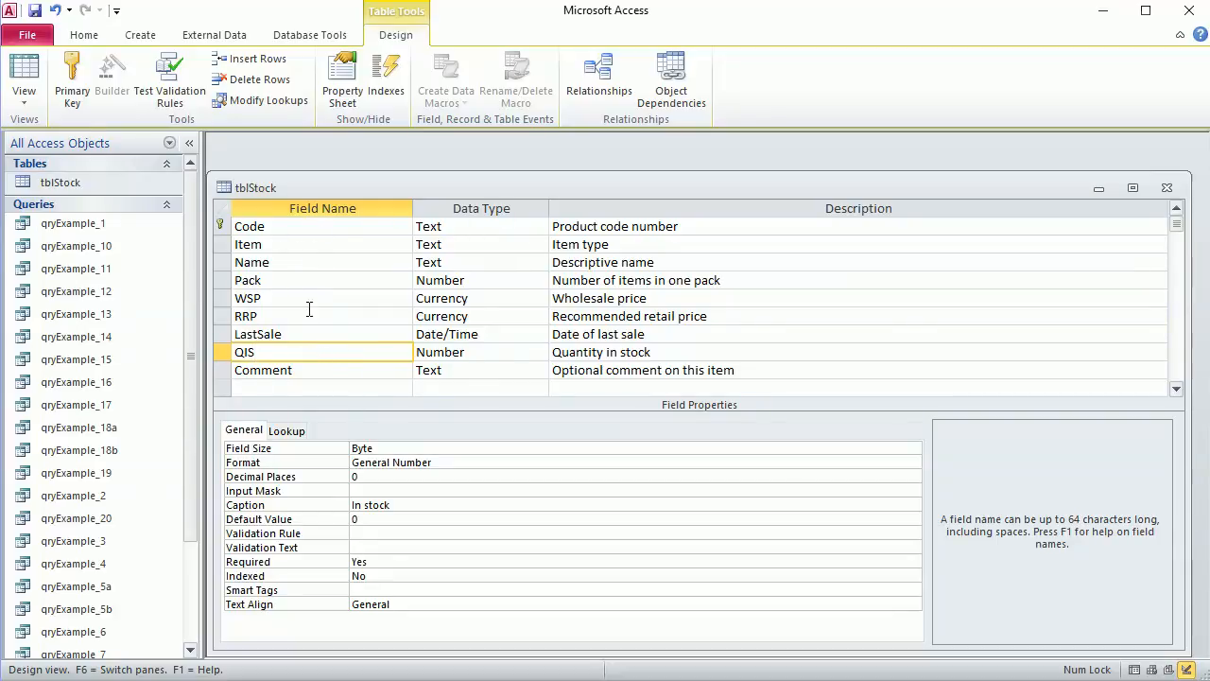
{"action": "left_click", "coordinate": [306, 225]}
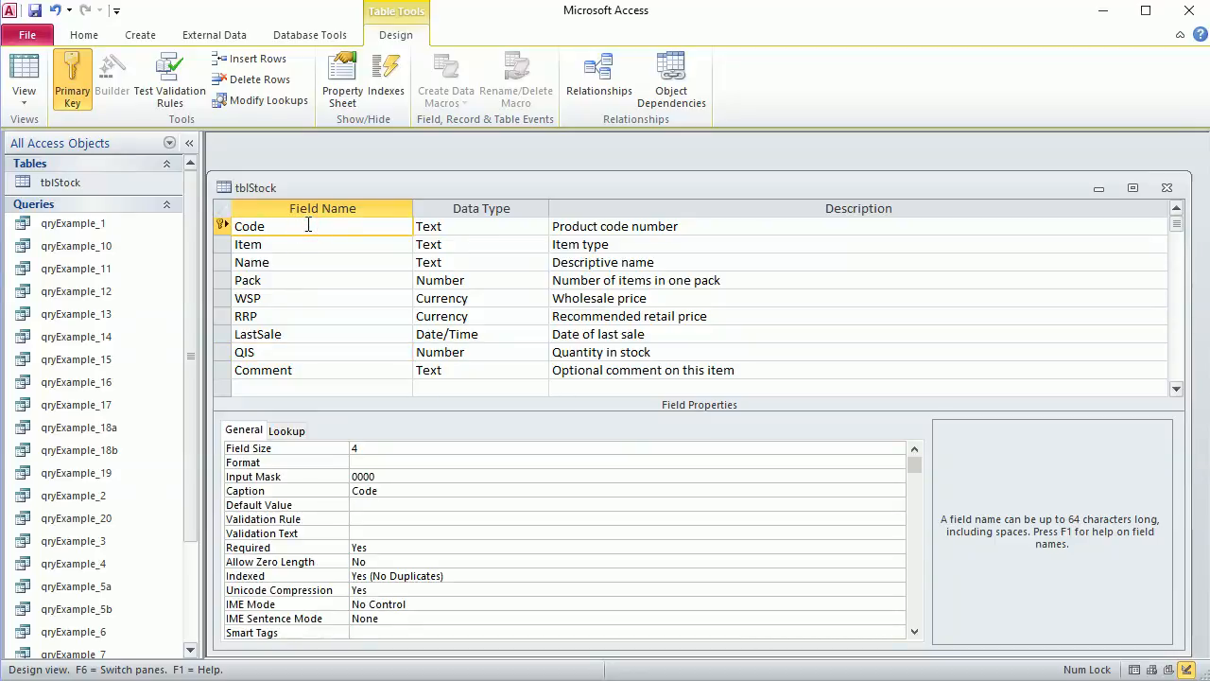
- Capture the tblStock field names and data types with the Snipping Tool, and close the snip without saving it
{"action": "key", "text": "super+shift+s"}
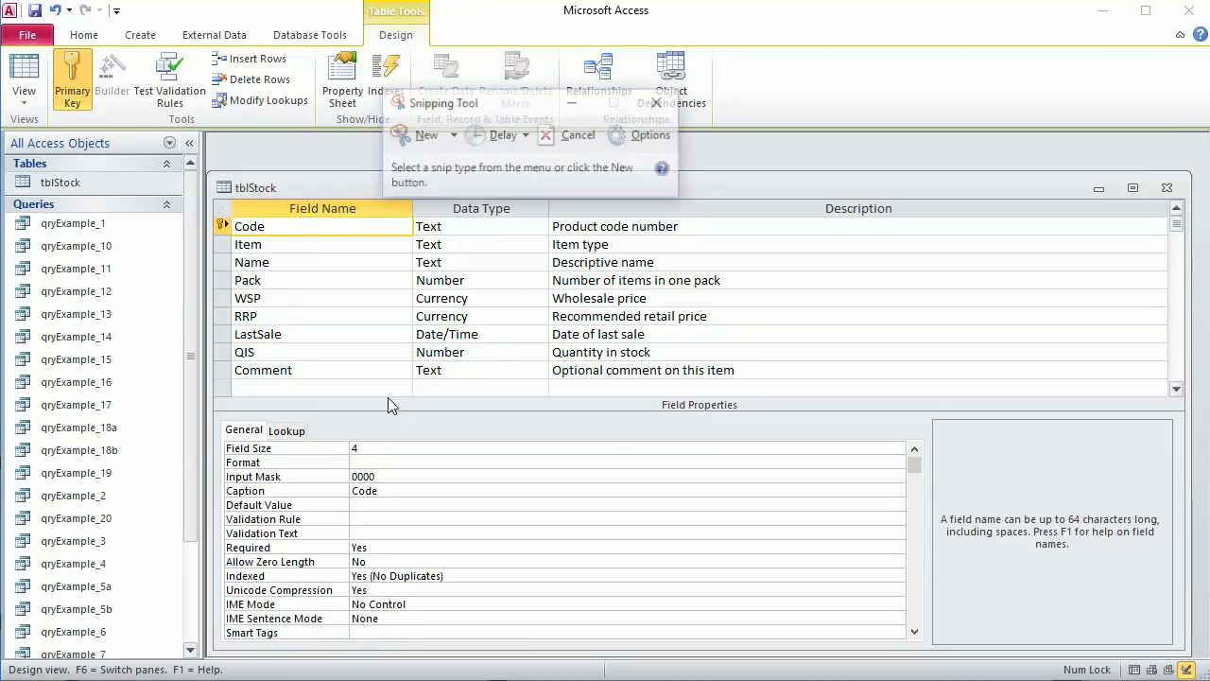
{"action": "left_click", "coordinate": [425, 135]}
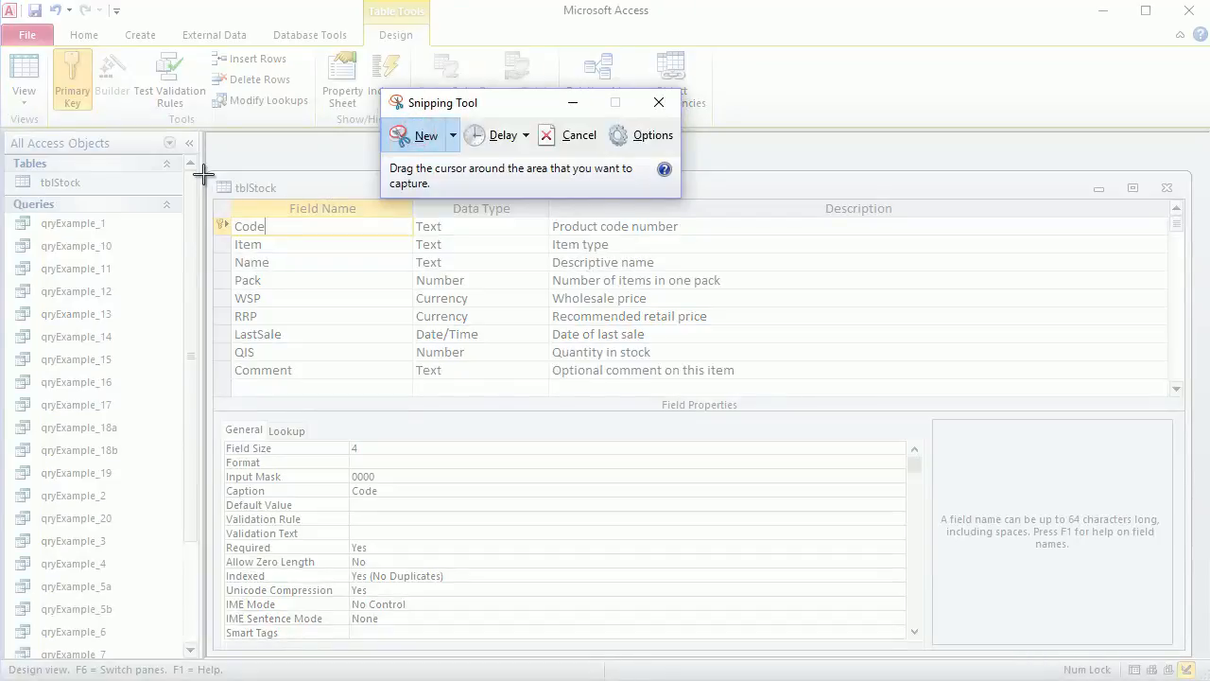
{"action": "left_click_drag", "start_coordinate": [204, 175], "coordinate": [554, 401]}
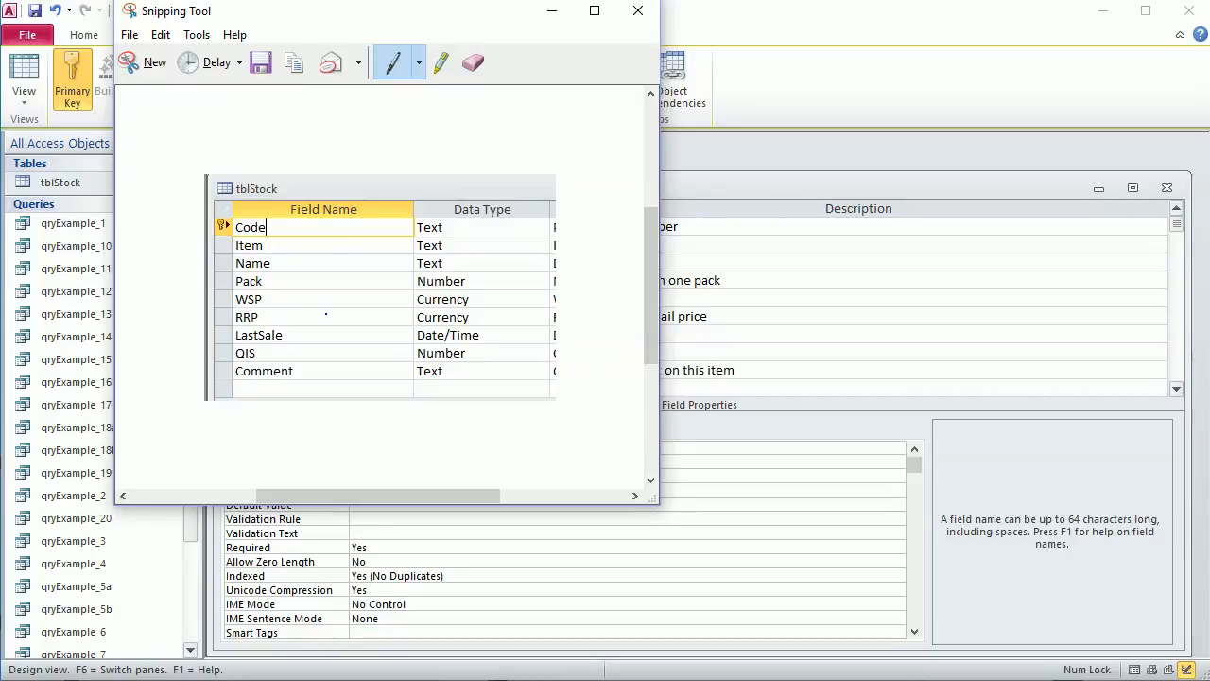
{"action": "left_click", "coordinate": [638, 14]}
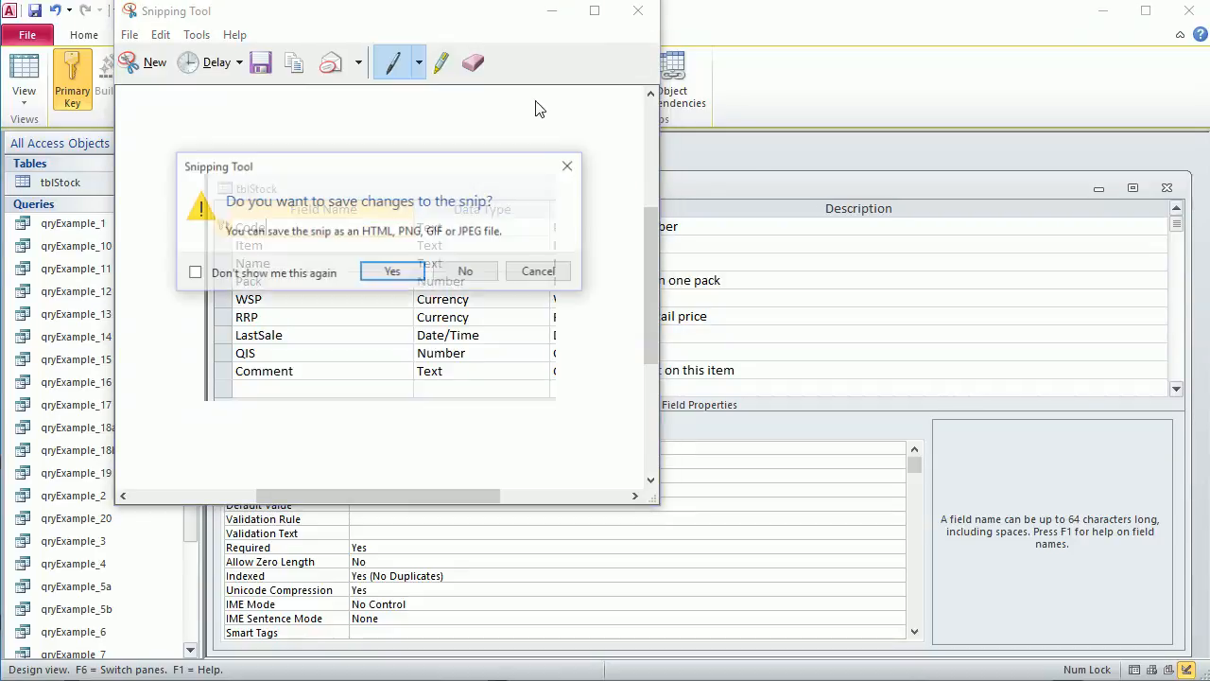
{"action": "left_click", "coordinate": [467, 274]}
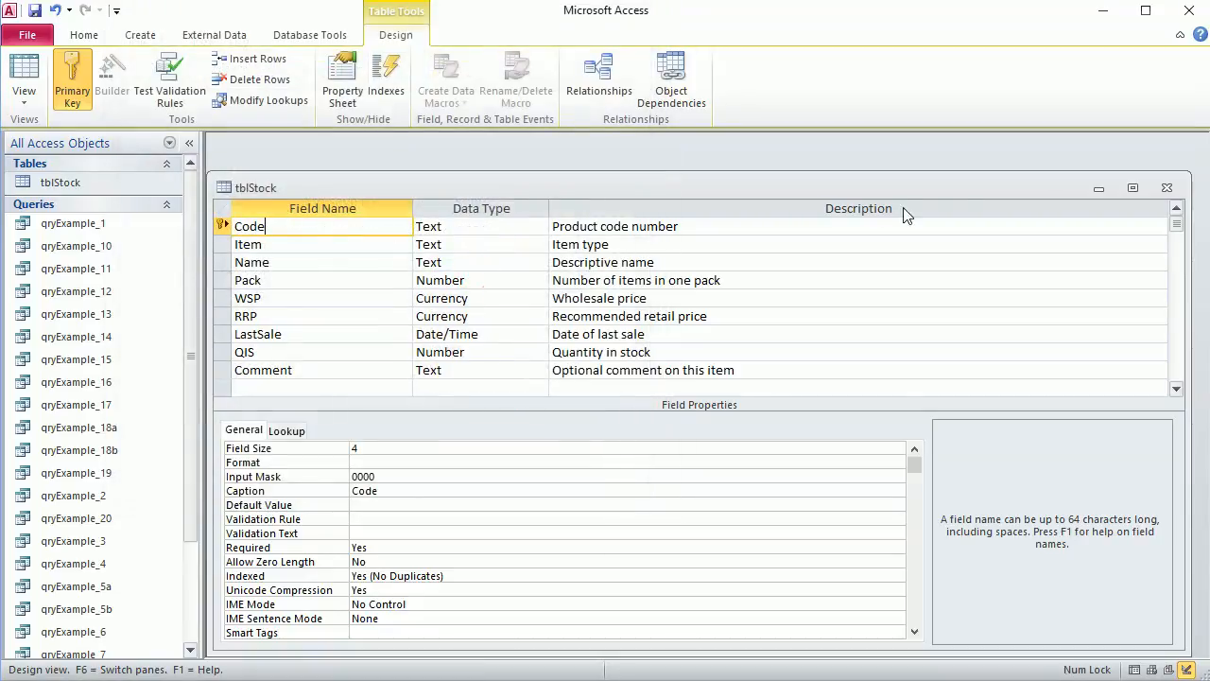
- Close the tblStock table design and discard the design changes
{"action": "left_click", "coordinate": [1166, 187]}
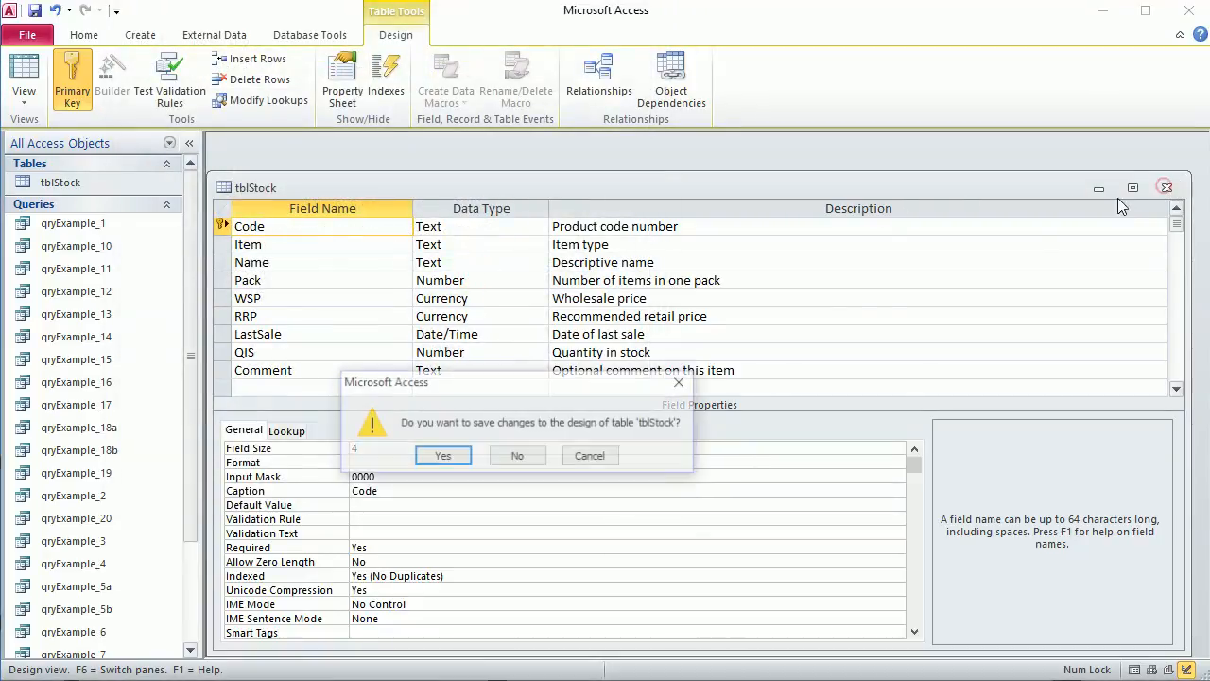
{"action": "left_click", "coordinate": [516, 458]}
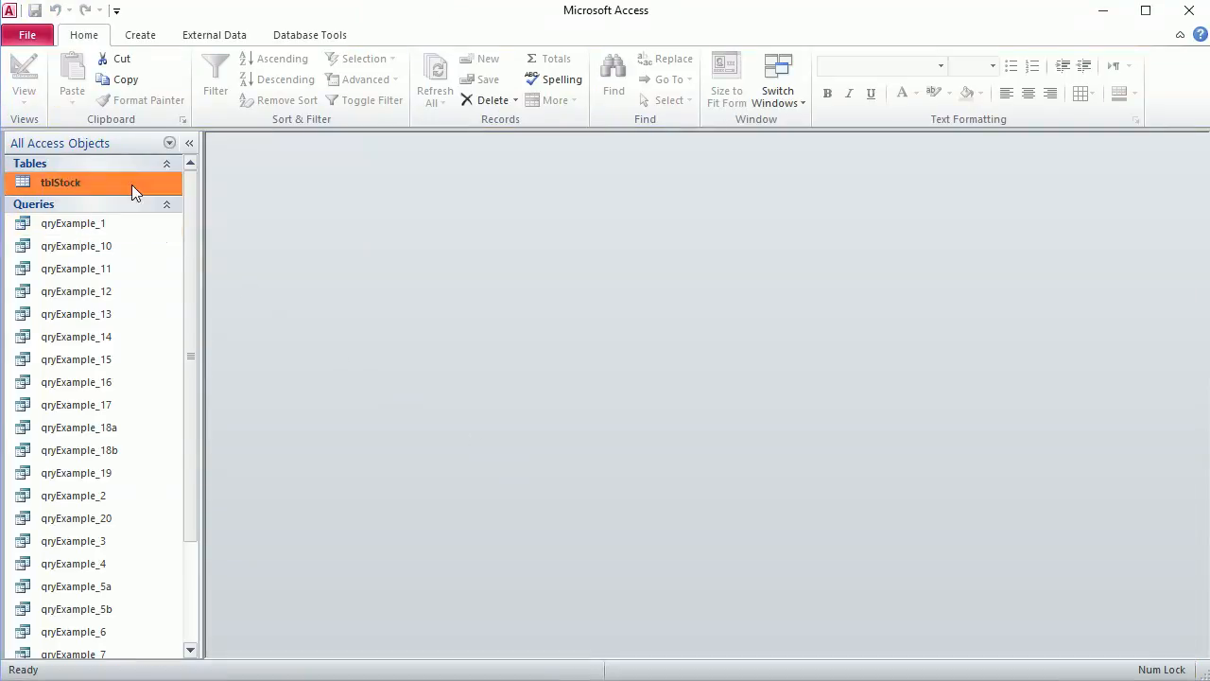